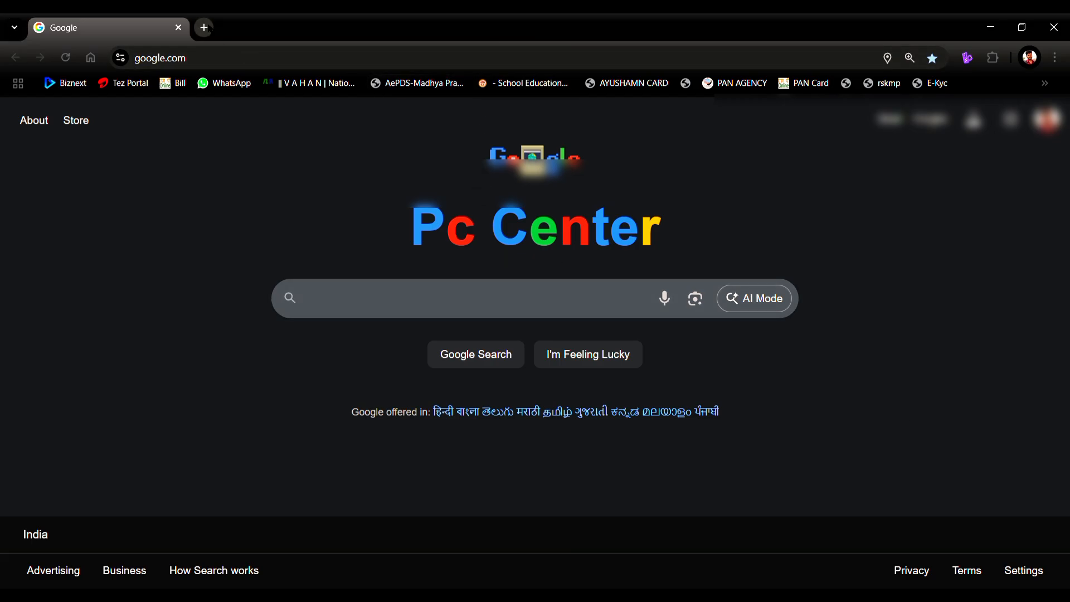
# Step: Replace the old browser tab with a fresh one and search Google for 'udise plus'
pyautogui.click(204, 28)
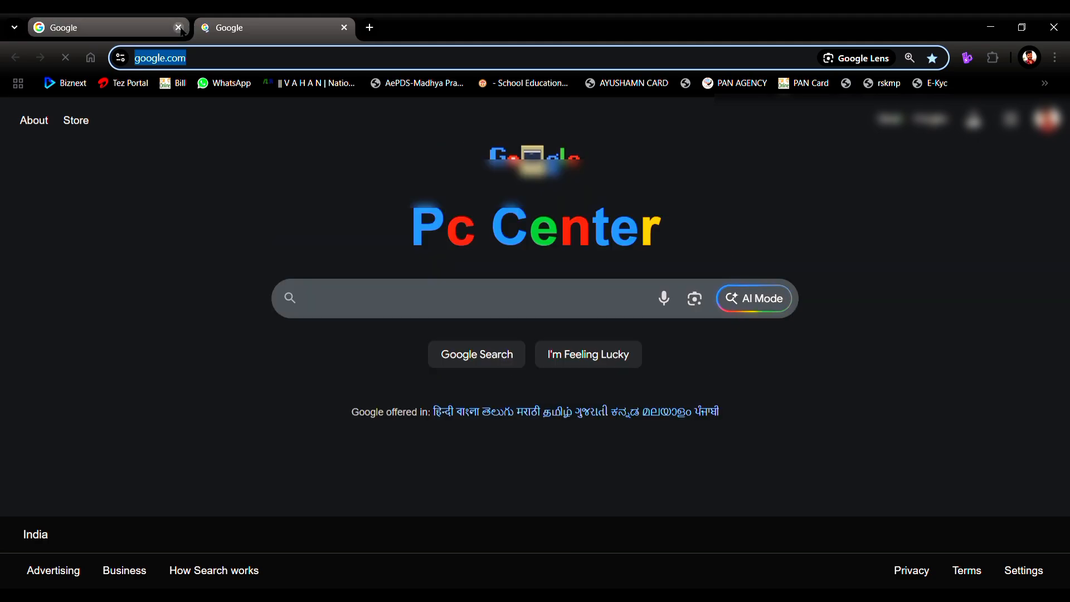
pyautogui.click(178, 27)
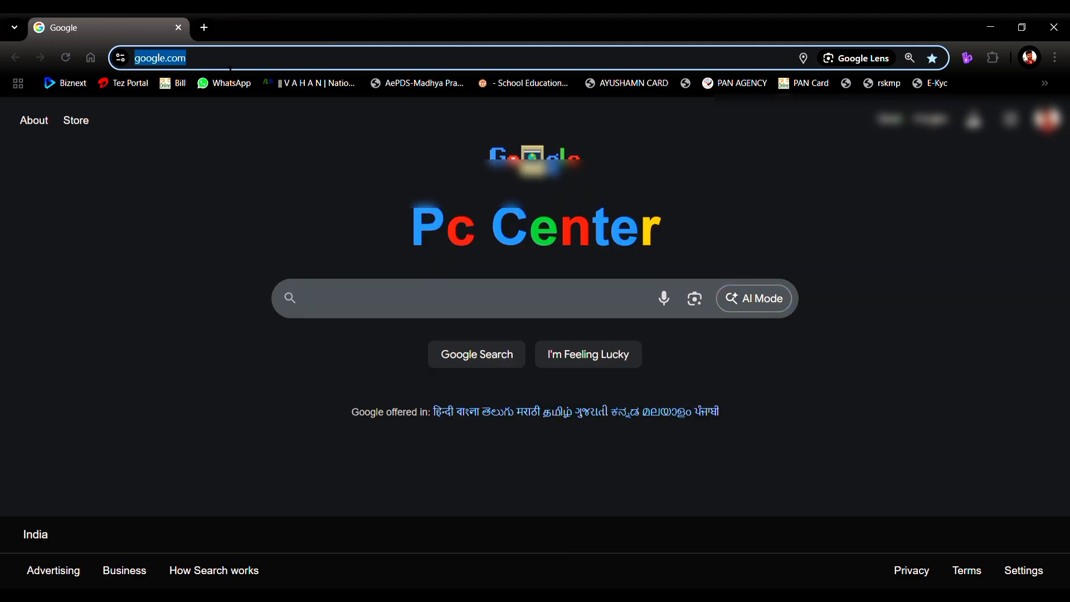
pyautogui.click(380, 295)
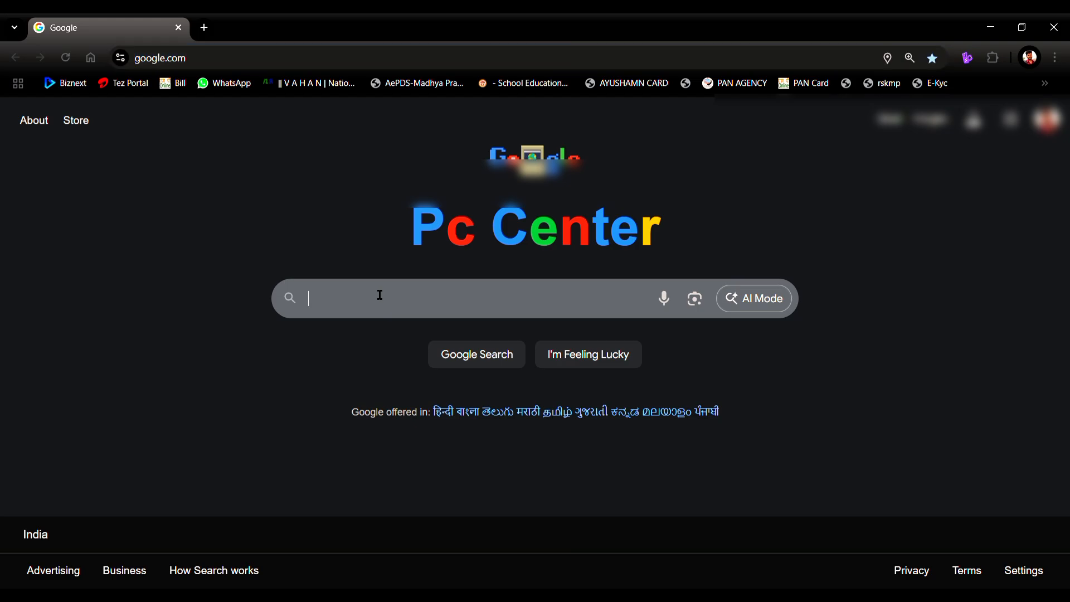
pyautogui.write('udise')
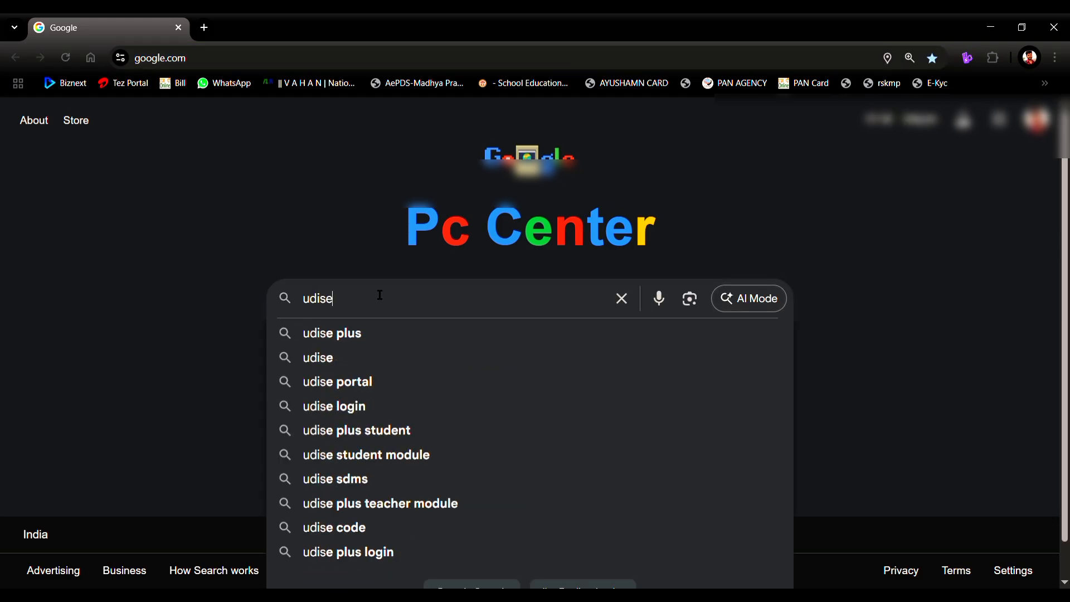
pyautogui.write(' pls')
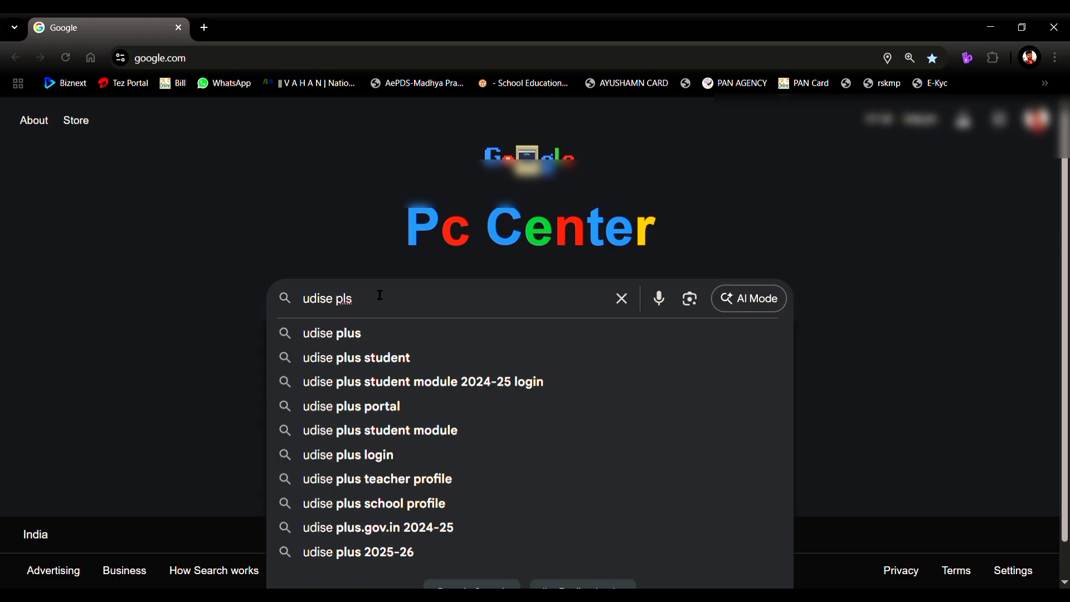
pyautogui.press('BackSpace')
pyautogui.write('us')
pyautogui.press('Return')
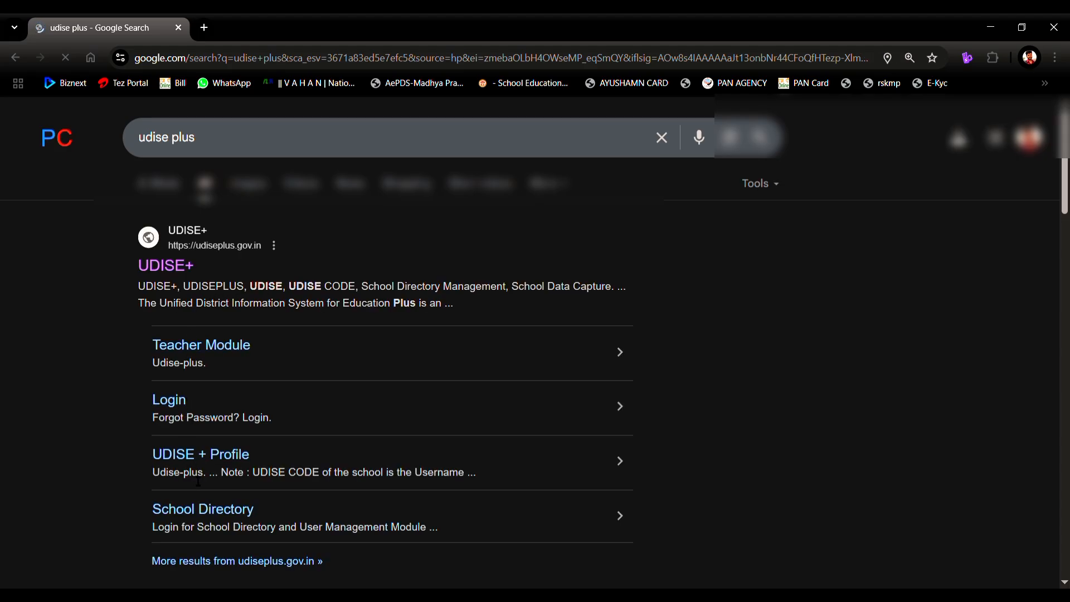
pyautogui.scroll(-3, 198, 481)
pyautogui.scroll(3, 189, 327)
# Step: Open the official UDISE+ site, expand class XII and open section C's student list
pyautogui.click(159, 268)
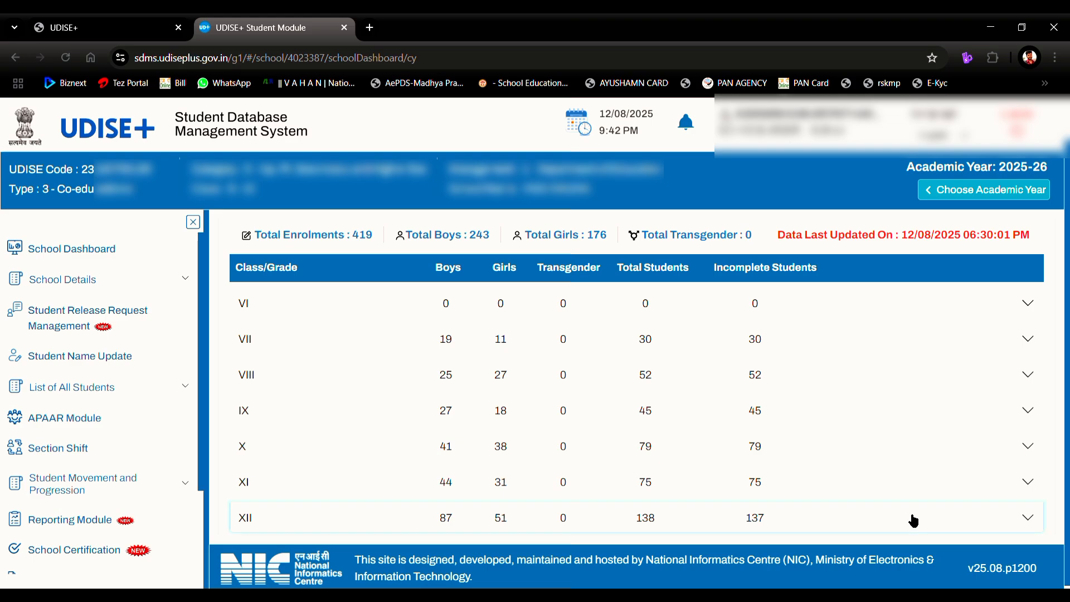
pyautogui.click(913, 519)
pyautogui.scroll(-2, 911, 519)
pyautogui.scroll(1, 911, 518)
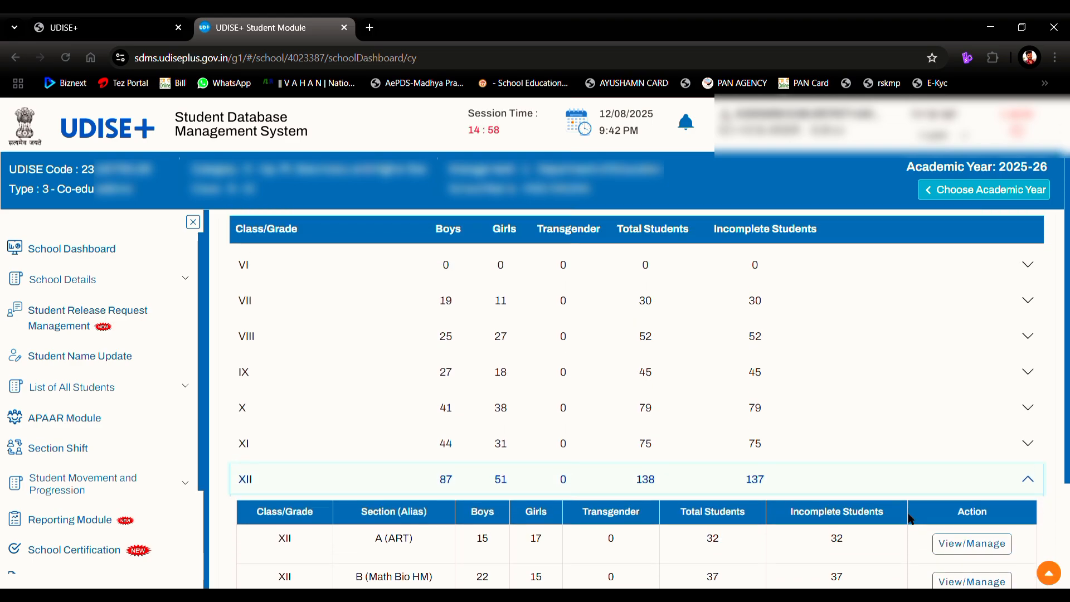
pyautogui.scroll(-3, 910, 519)
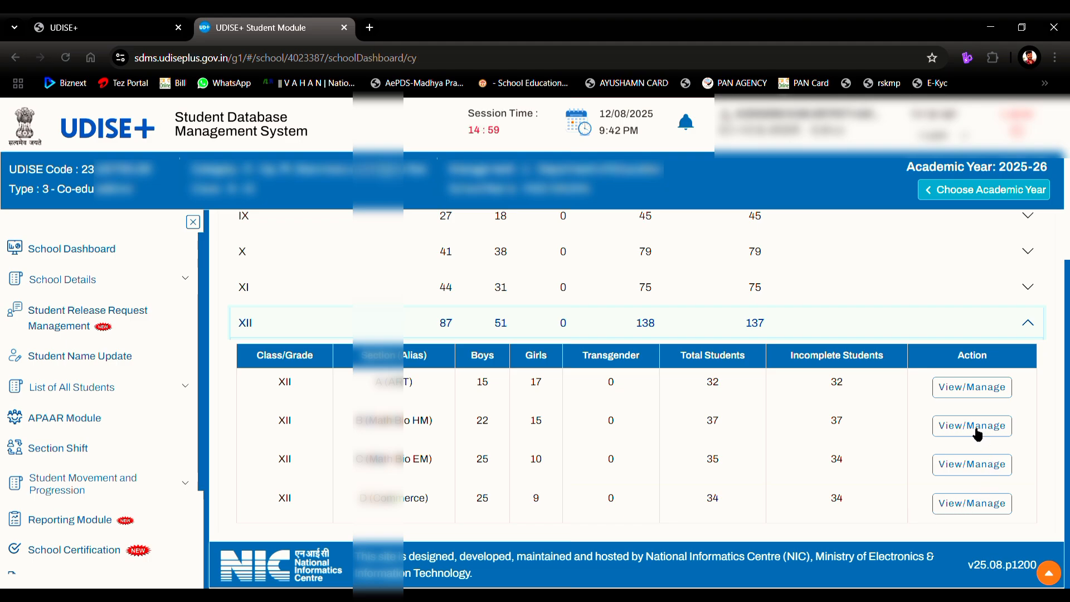
pyautogui.click(980, 465)
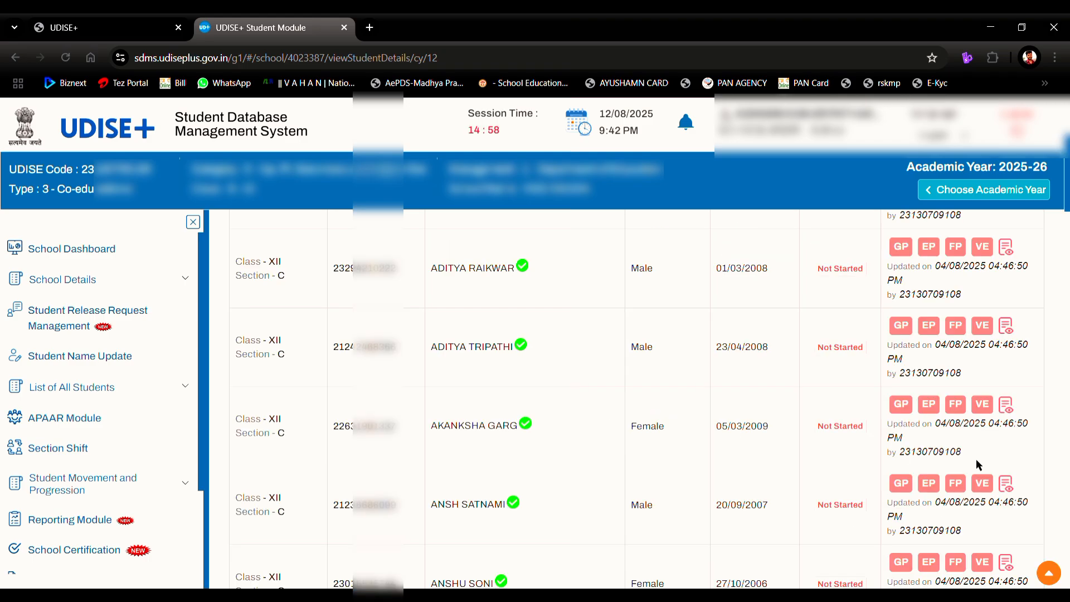
# Step: Review the Class XII section C table, highlighting the Not Started statuses and enrolment heading
pyautogui.scroll(4, 801, 256)
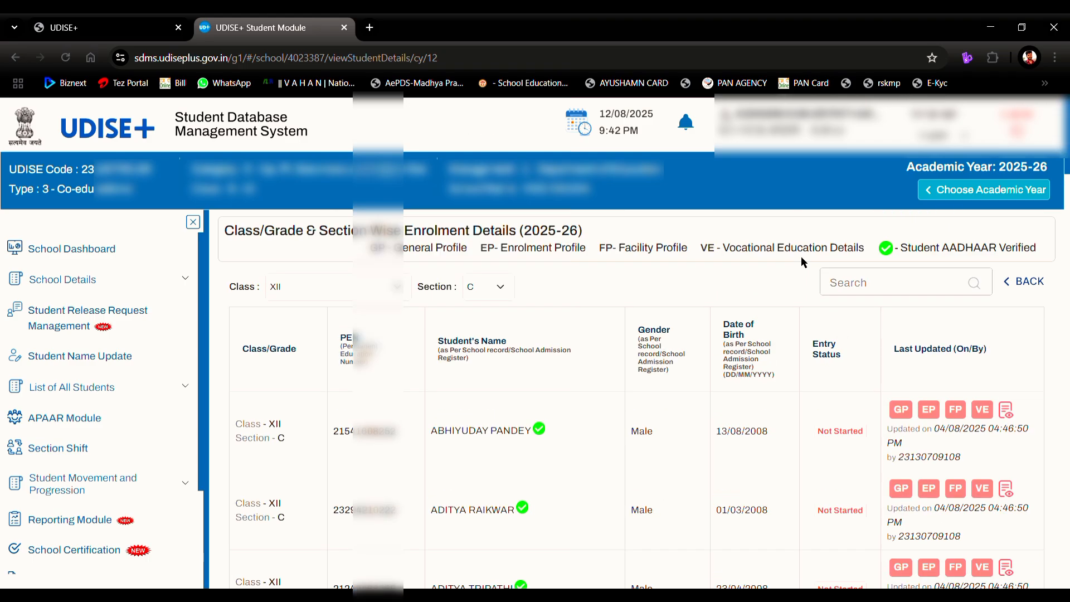
pyautogui.scroll(-2, 803, 262)
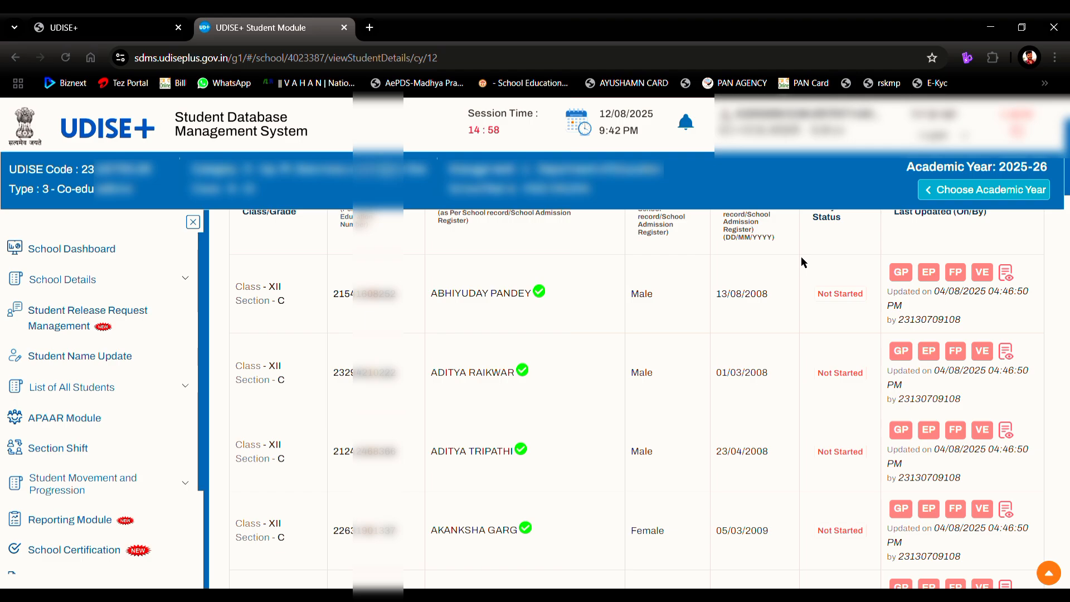
pyautogui.doubleClick(862, 296)
pyautogui.scroll(2, 862, 296)
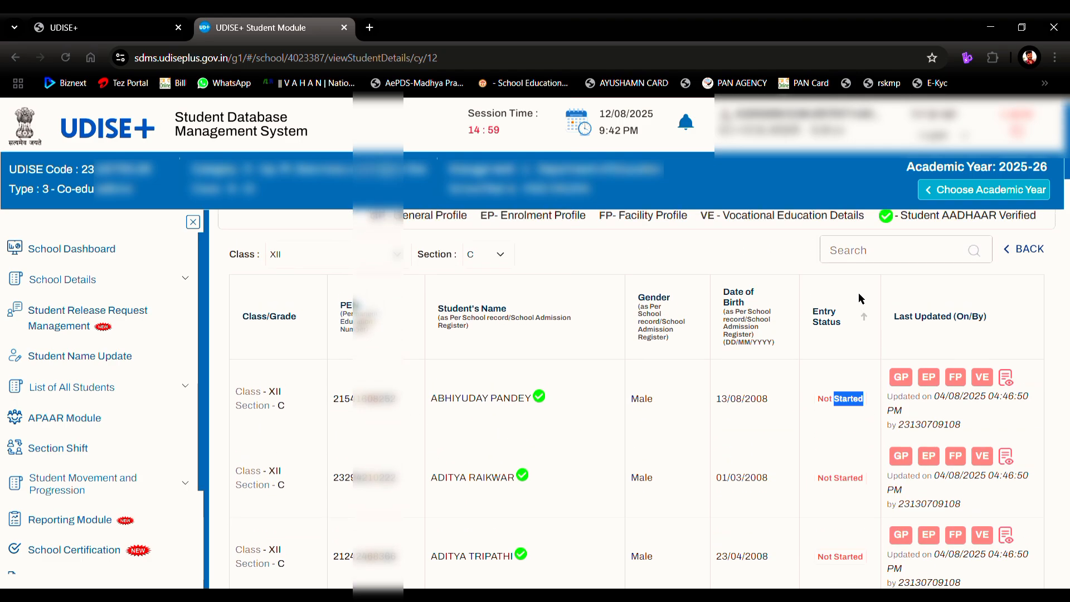
pyautogui.scroll(1, 862, 298)
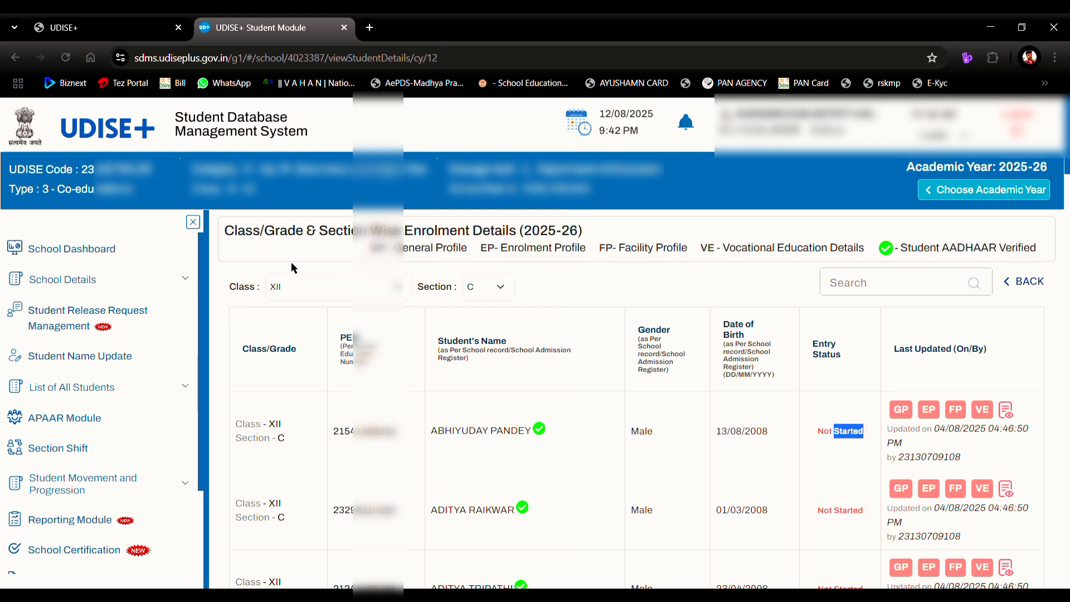
pyautogui.moveTo(239, 233); pyautogui.dragTo(699, 362)
pyautogui.click(763, 402)
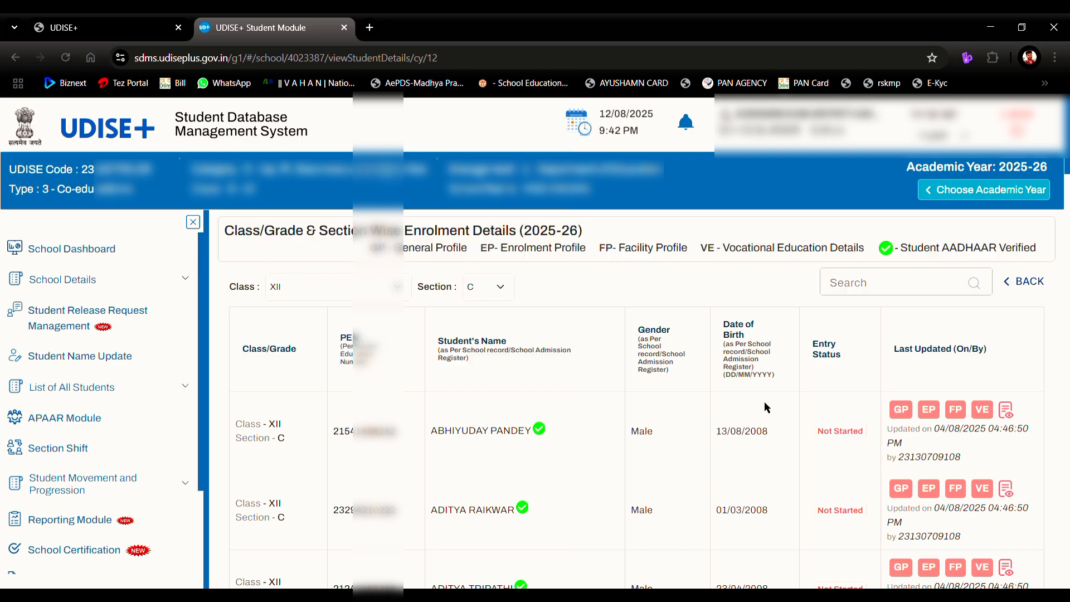
# Step: Open the first student's General Profile and scroll down to the Contact email-id field
pyautogui.click(906, 412)
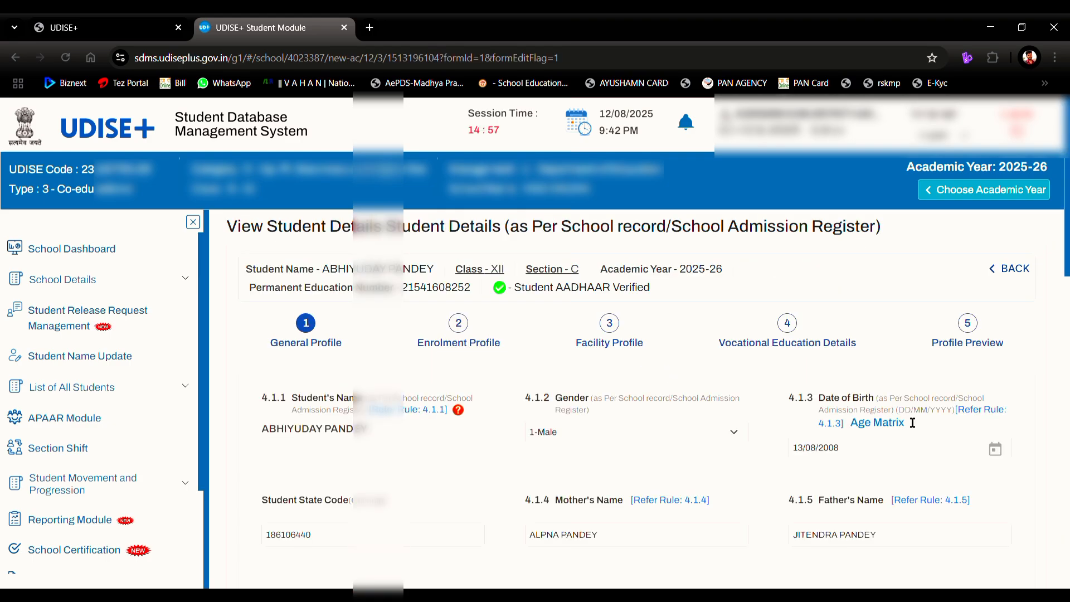
pyautogui.scroll(-3, 913, 423)
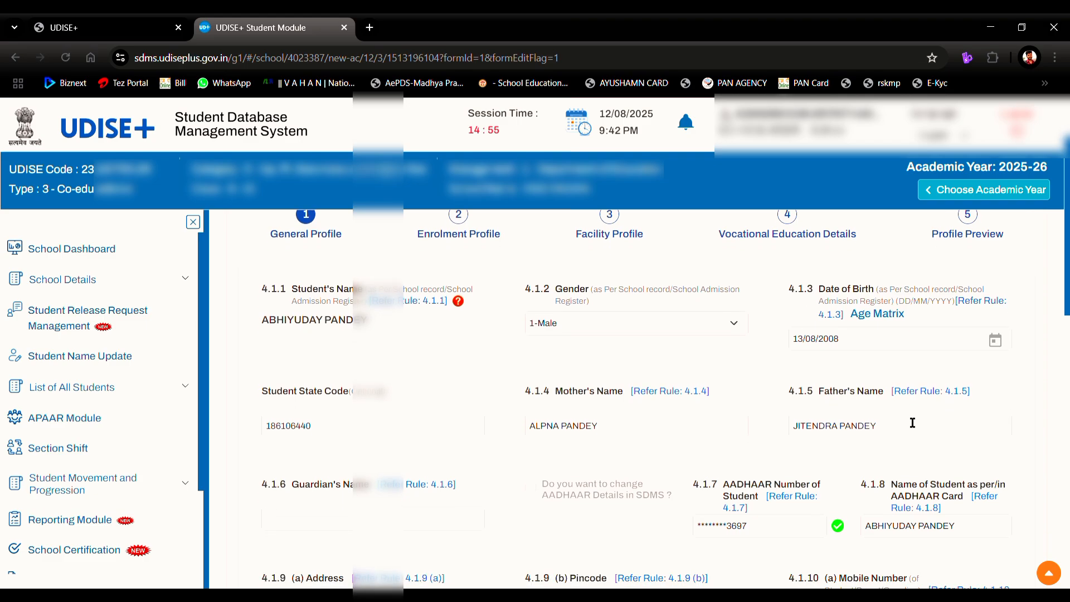
pyautogui.scroll(-1, 913, 422)
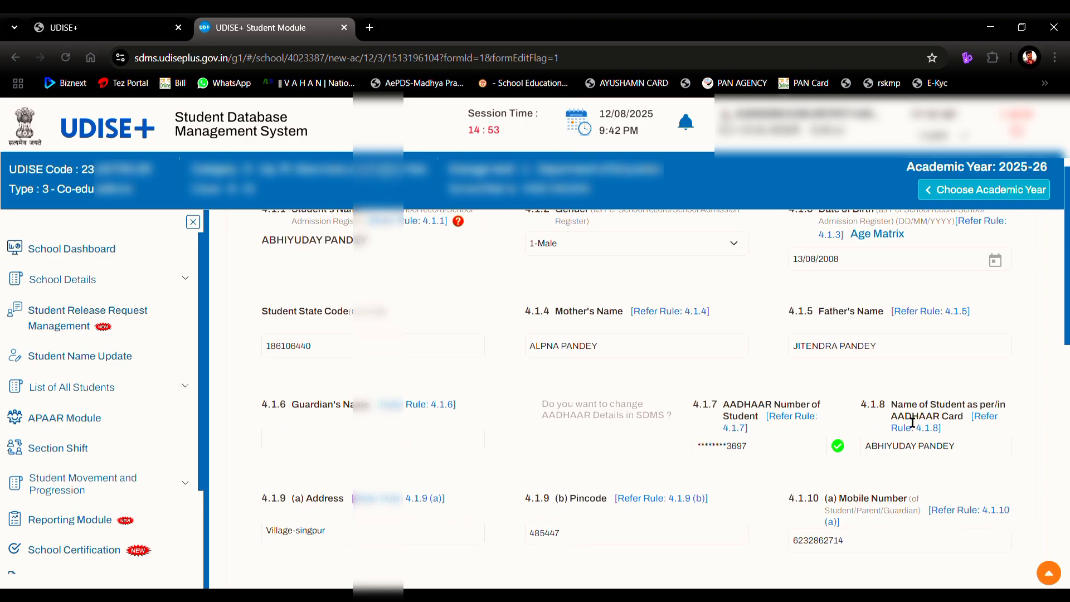
pyautogui.scroll(1, 913, 422)
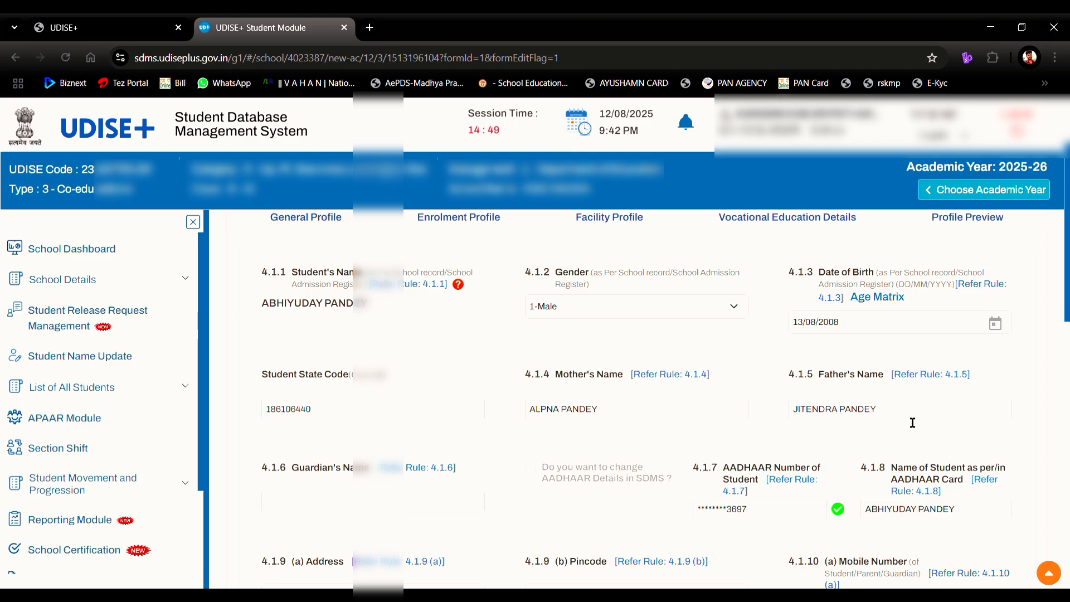
pyautogui.scroll(-1, 913, 423)
pyautogui.scroll(-1, 904, 414)
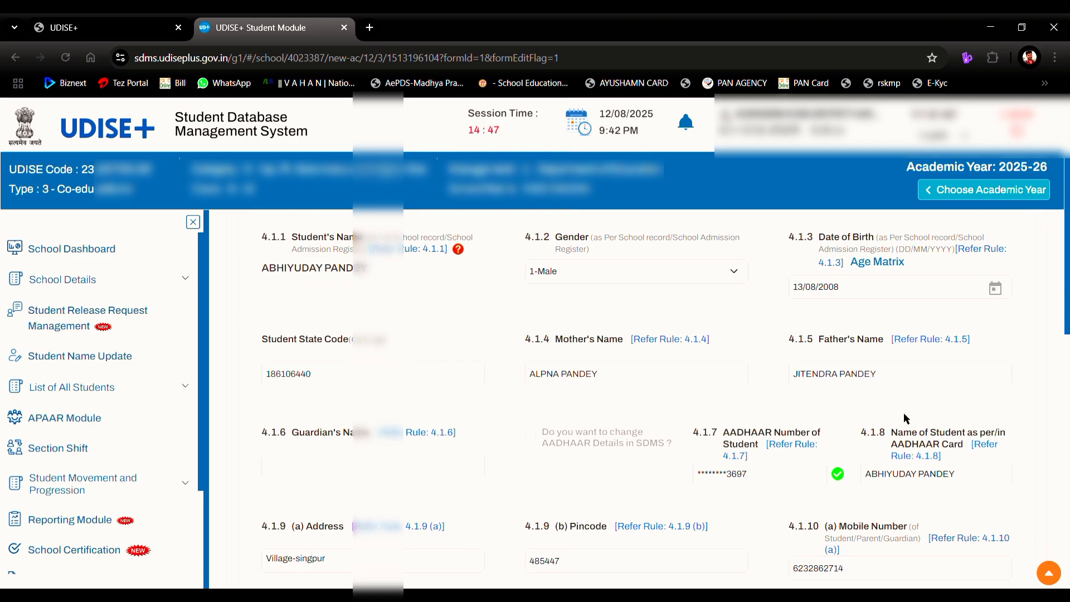
pyautogui.scroll(-4, 904, 414)
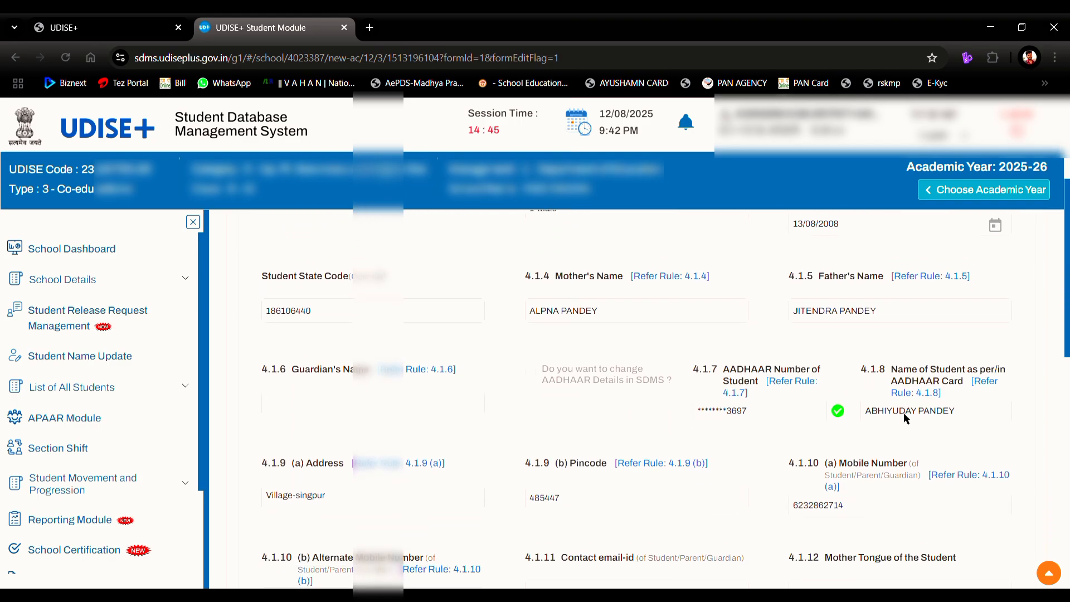
pyautogui.scroll(-4, 904, 414)
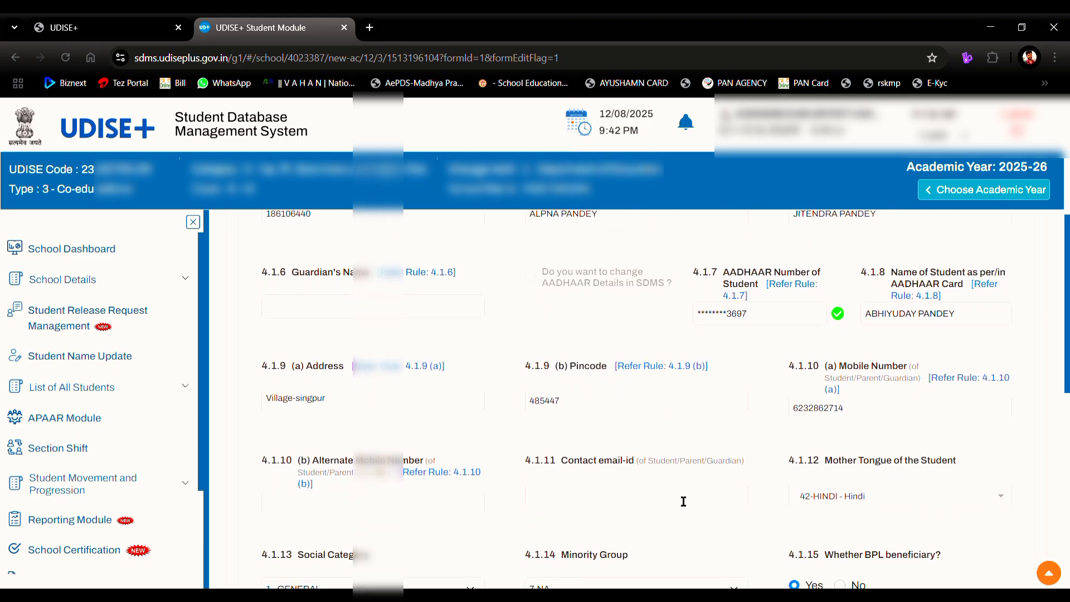
# Step: Fill in the student's contact email address, a Gmail address
pyautogui.click(683, 501)
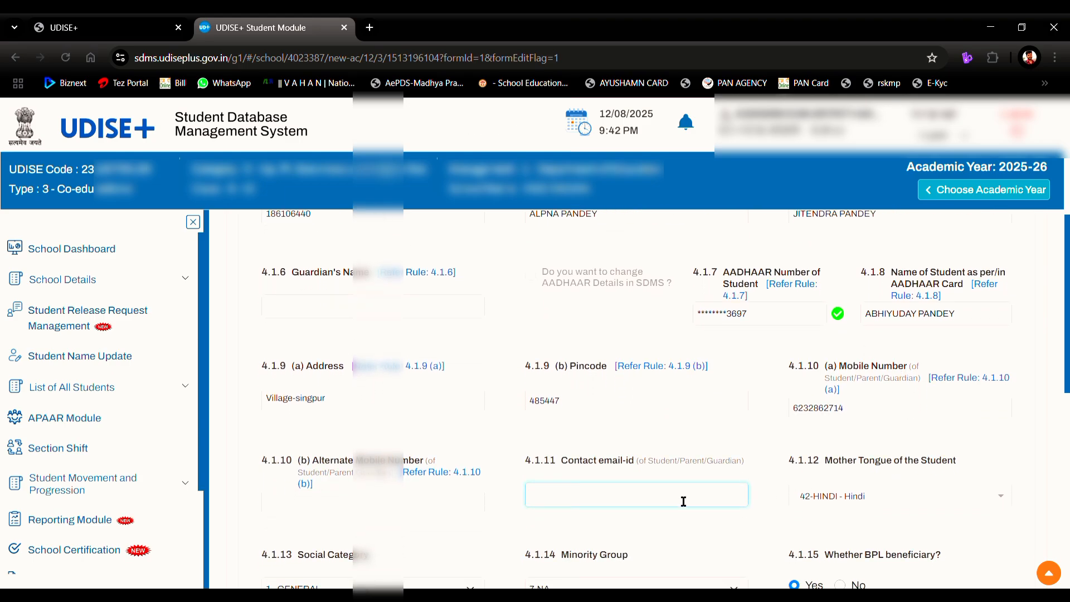
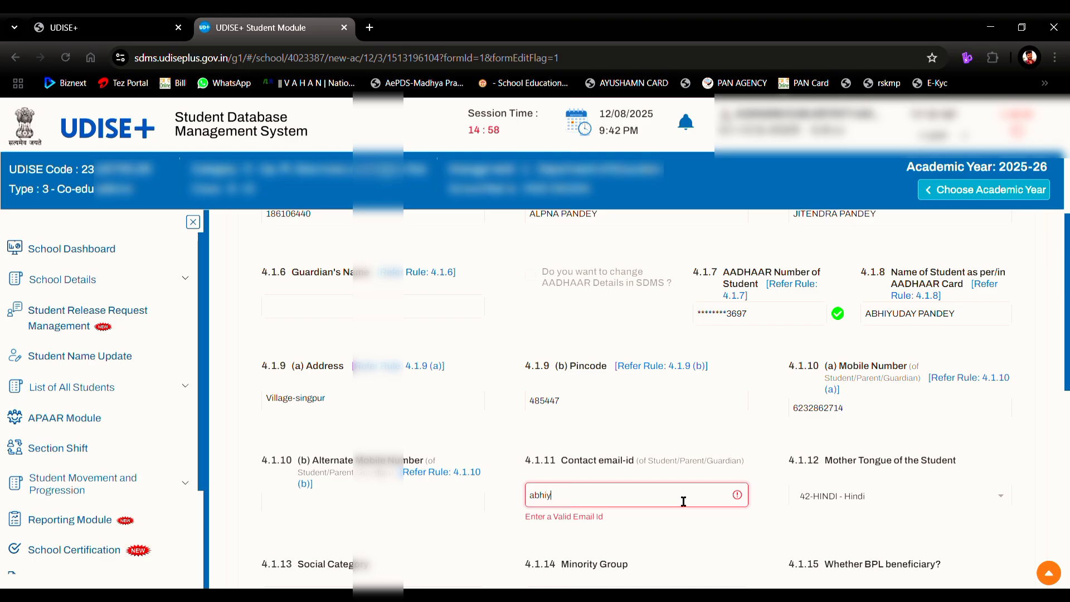
pyautogui.press('Tab')
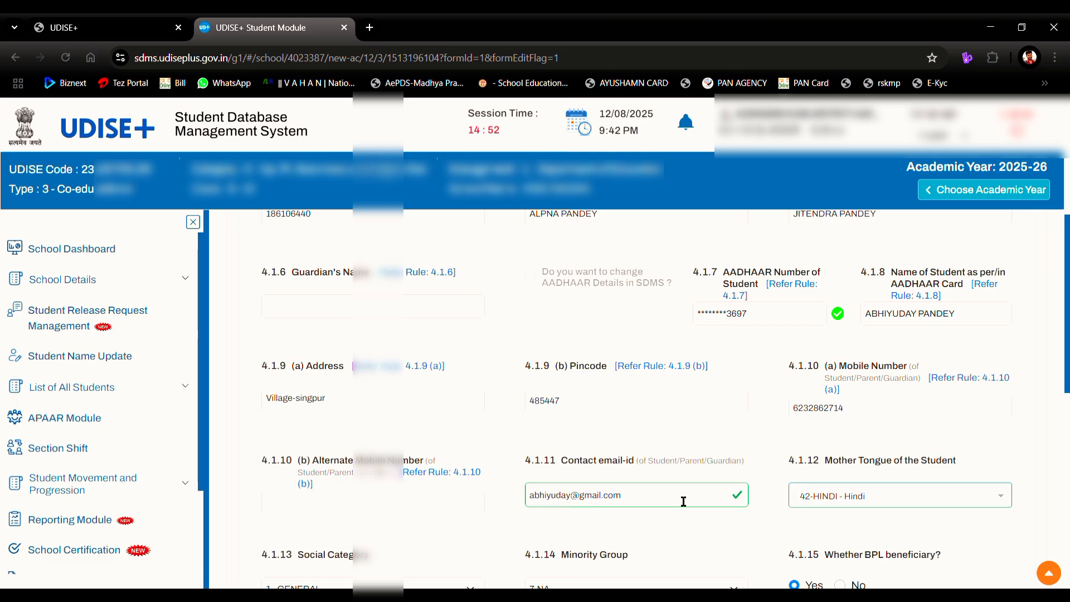
# Step: Leave the Alternate Mobile Number blank and move down to questions 4.1.15–4.1.20
pyautogui.scroll(-2, 680, 499)
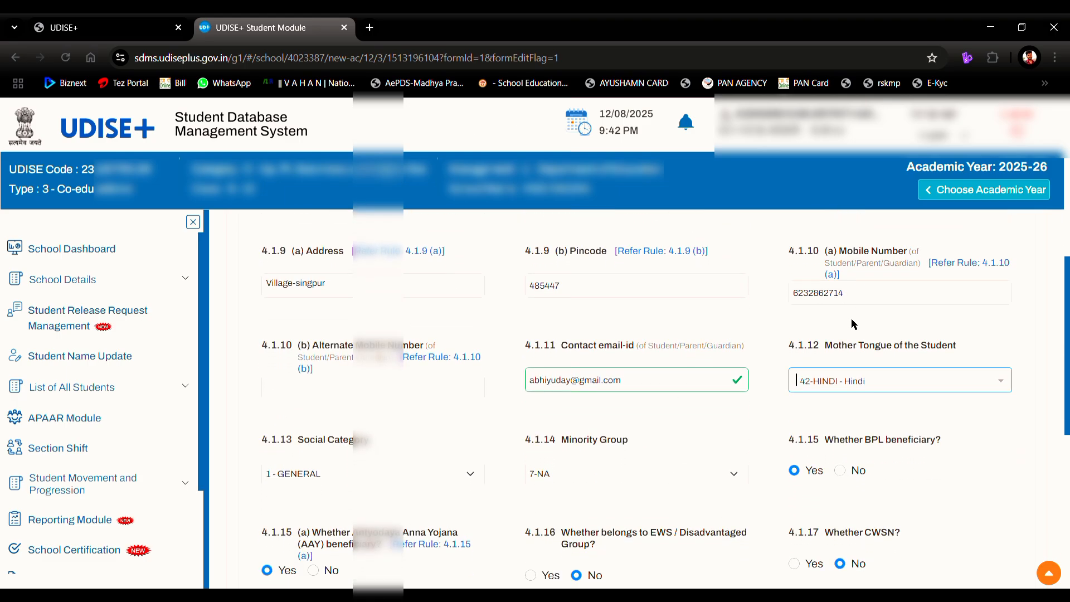
pyautogui.click(359, 393)
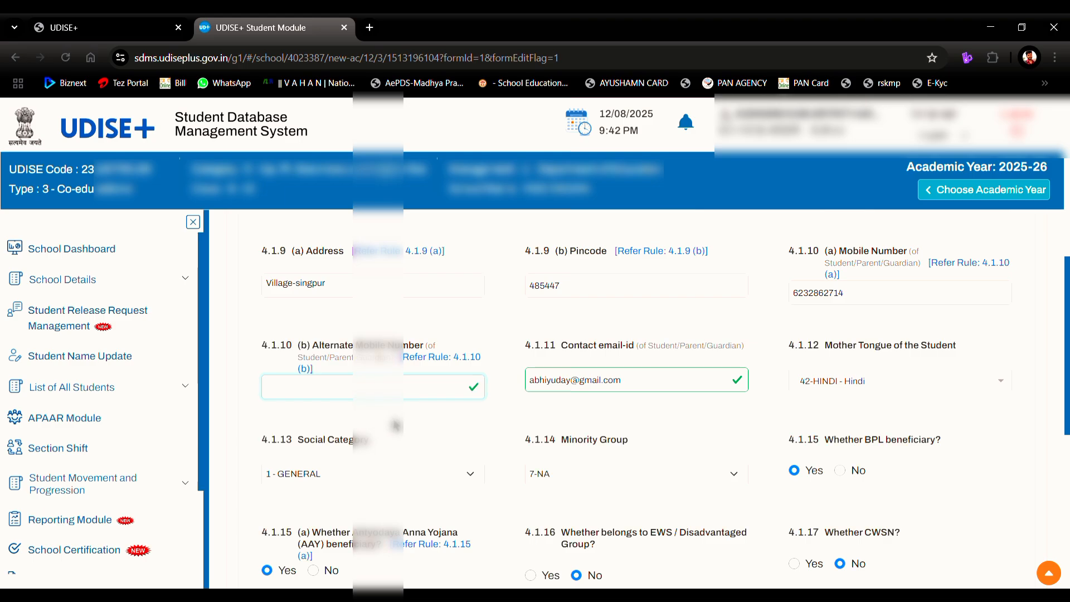
pyautogui.scroll(-4, 366, 412)
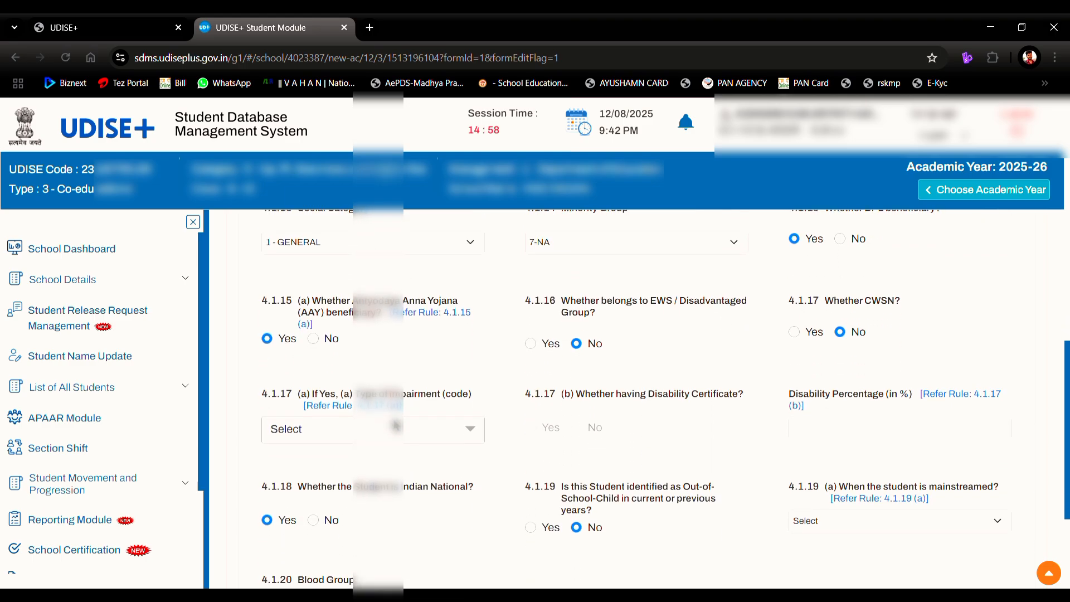
pyautogui.scroll(-1, 395, 426)
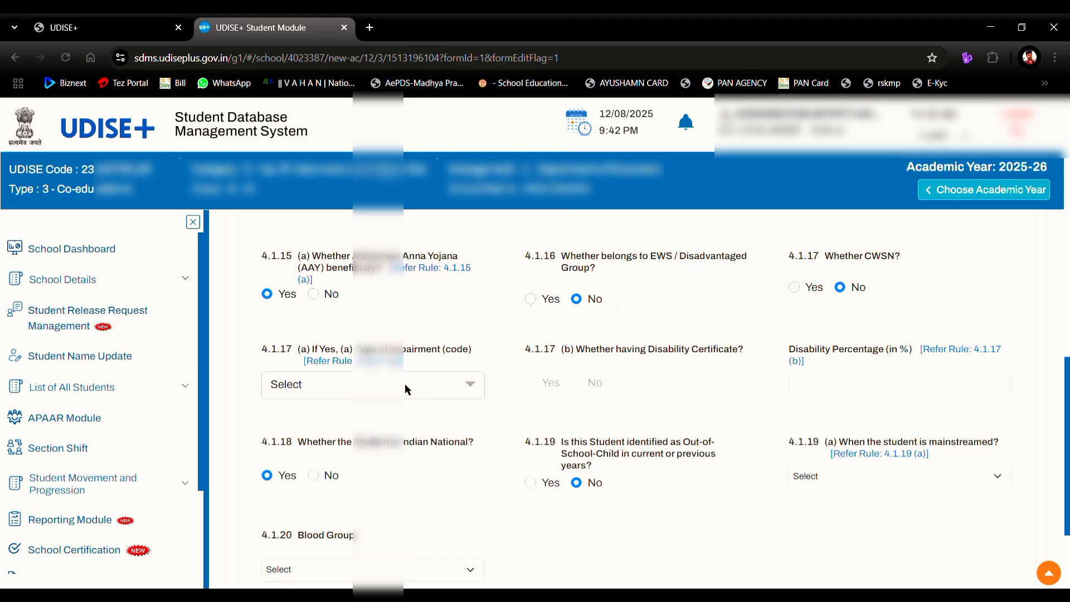
pyautogui.click(795, 287)
pyautogui.click(449, 395)
pyautogui.scroll(-5, 418, 466)
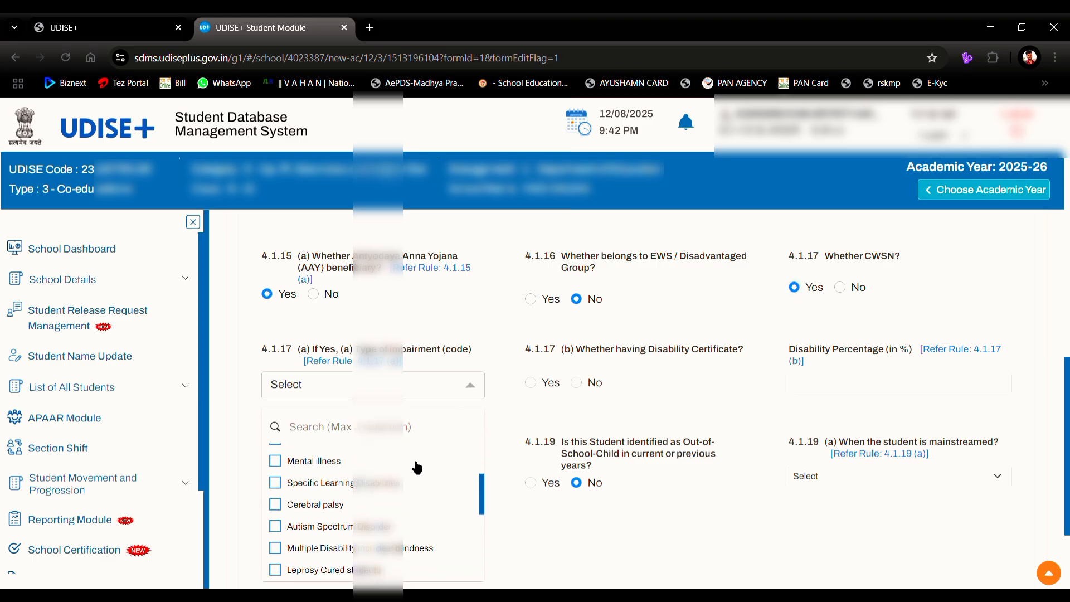
pyautogui.scroll(-4, 417, 467)
pyautogui.scroll(10, 417, 467)
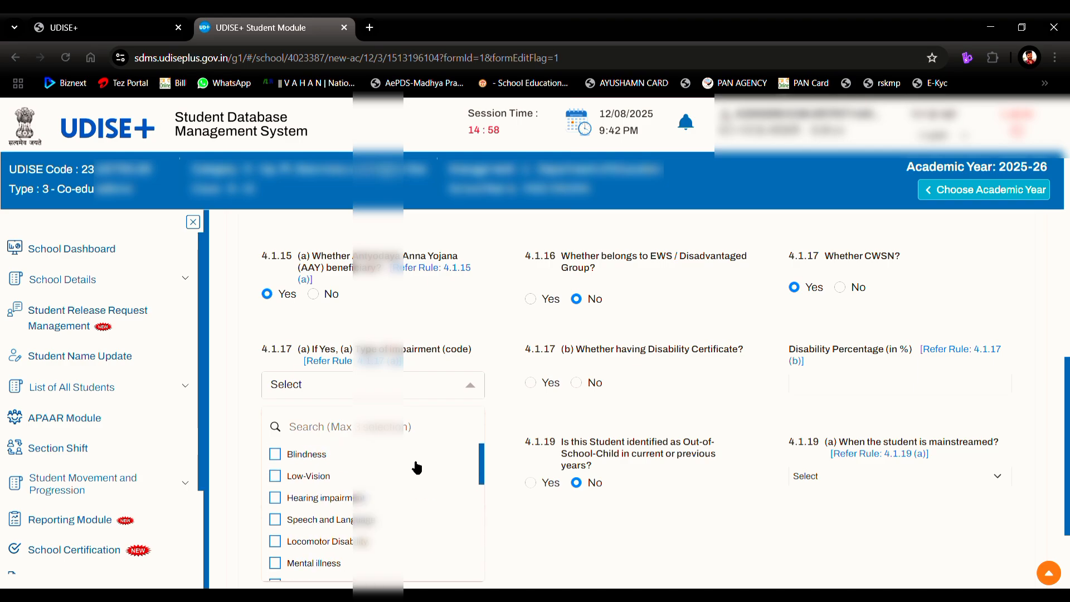
pyautogui.click(276, 457)
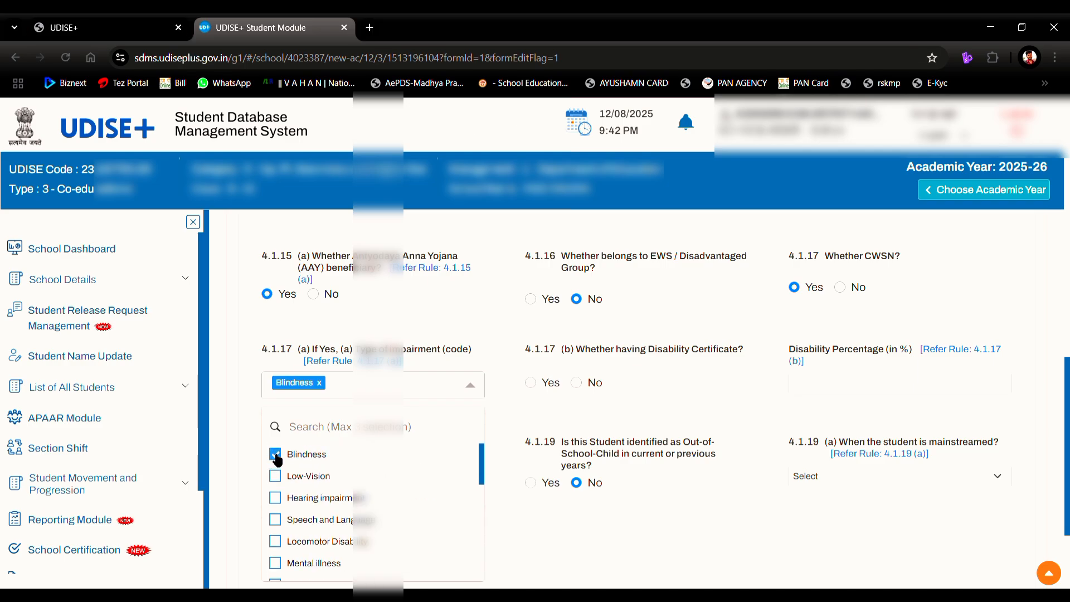
pyautogui.click(276, 457)
pyautogui.click(277, 478)
pyautogui.click(277, 478)
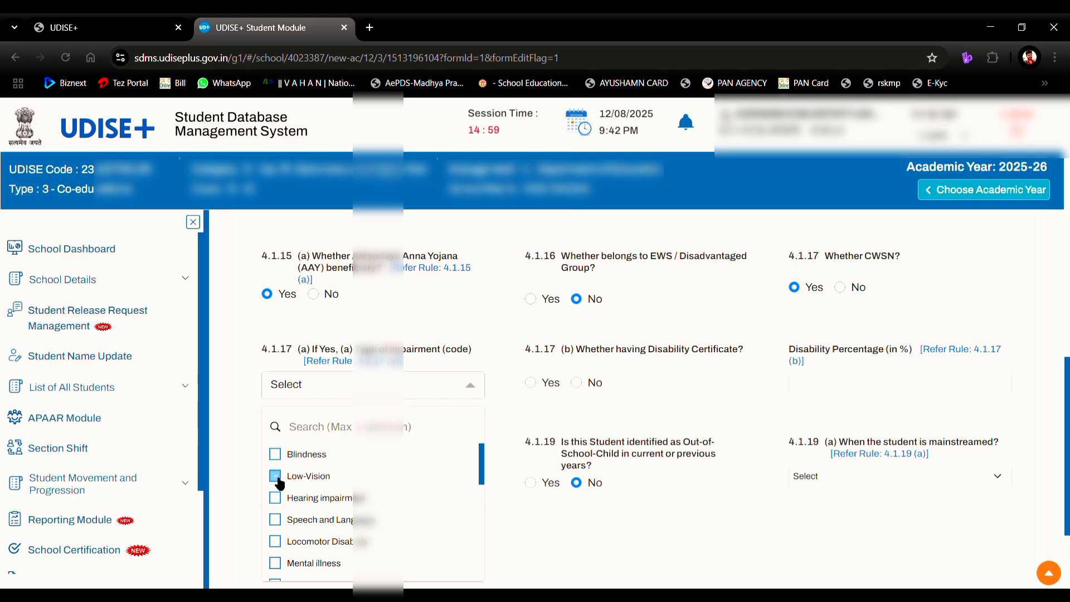
pyautogui.click(278, 501)
pyautogui.click(277, 501)
pyautogui.click(840, 289)
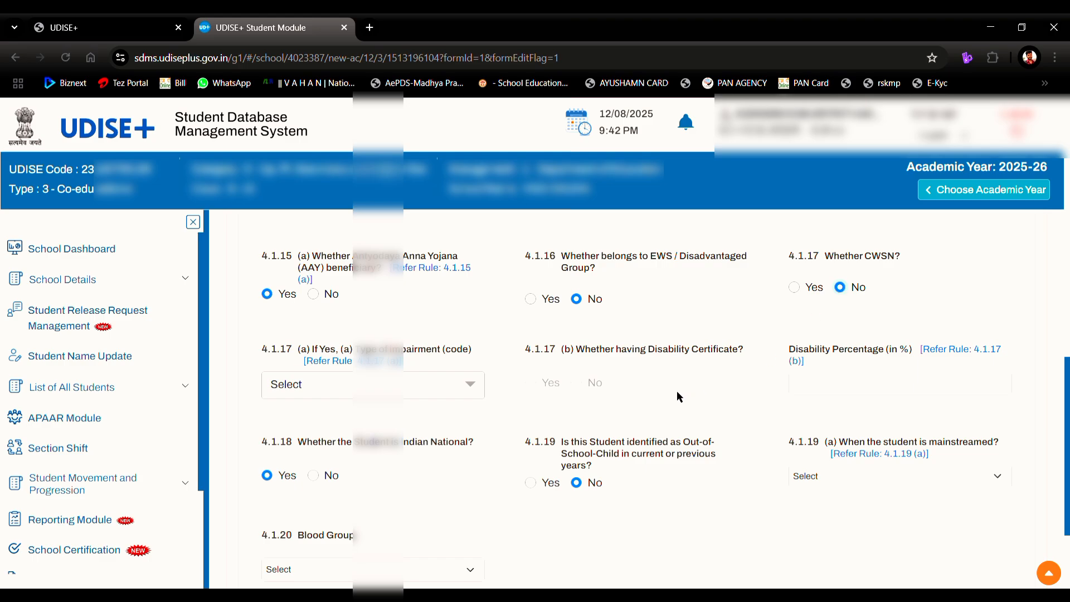
pyautogui.scroll(-1, 881, 382)
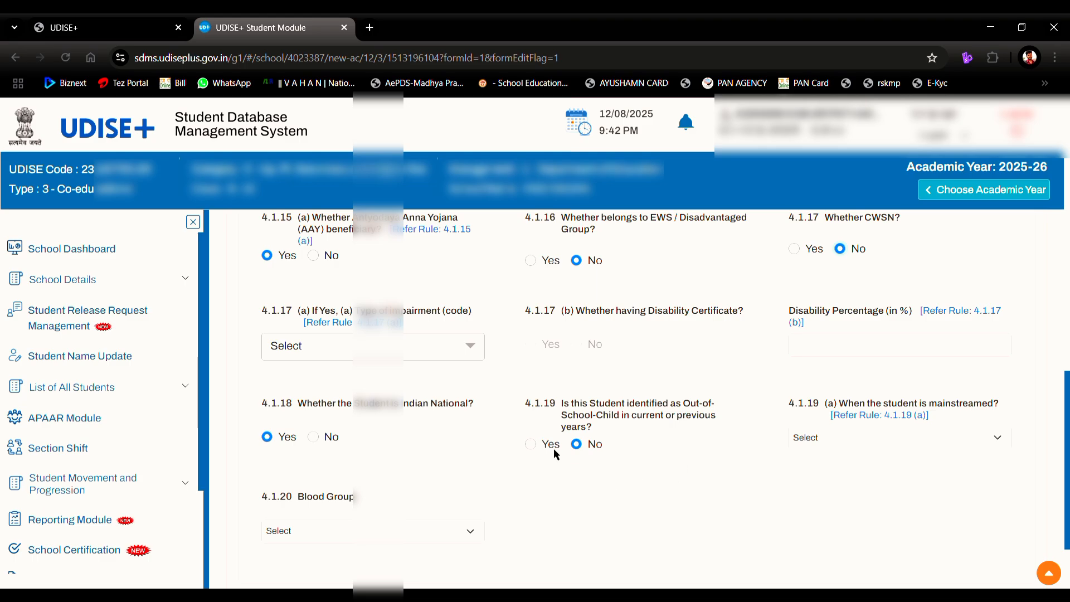
# Step: Set Blood Group to Under Investigation and save the General Profile, dismissing the confirmation
pyautogui.scroll(-2, 586, 448)
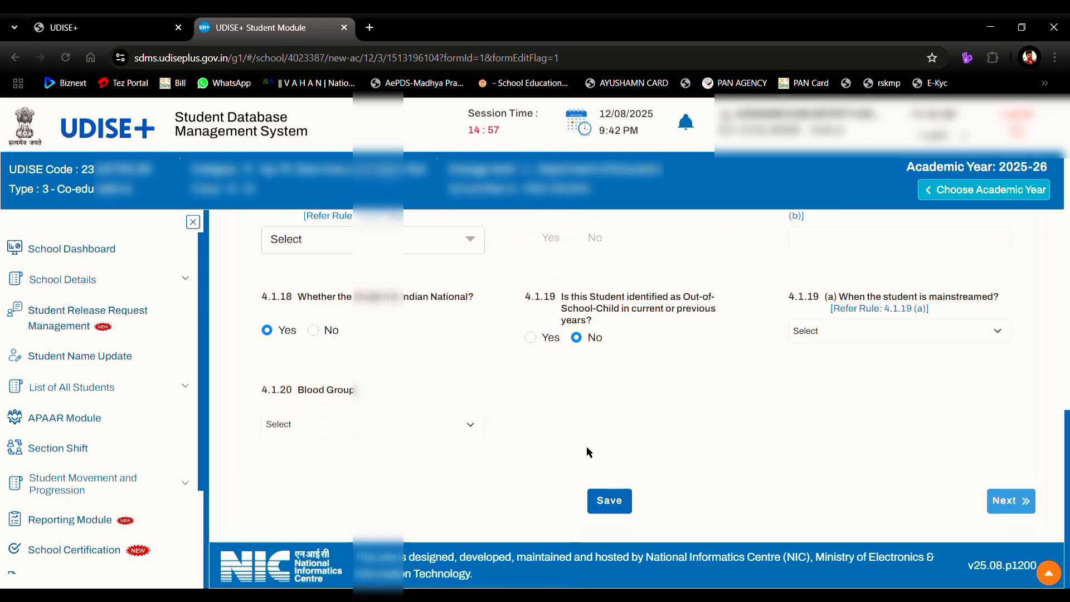
pyautogui.click(327, 421)
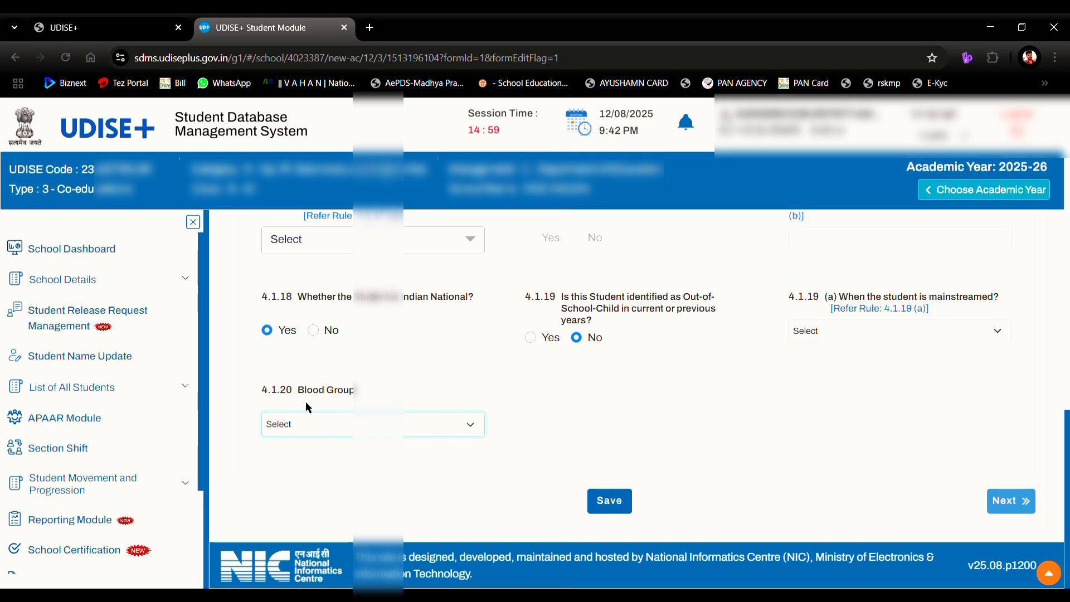
pyautogui.press('u')
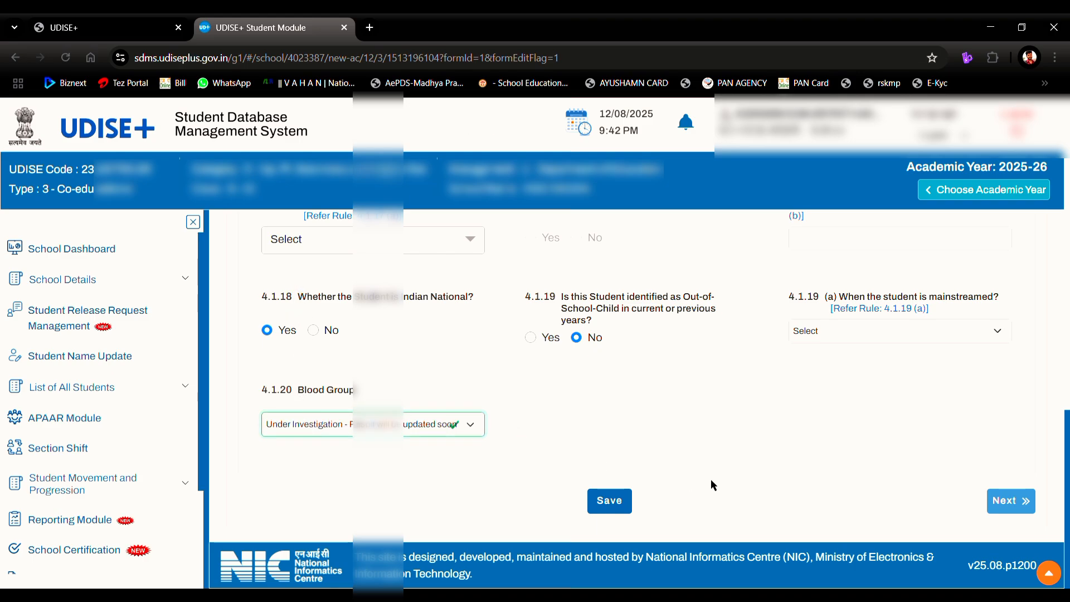
pyautogui.click(594, 503)
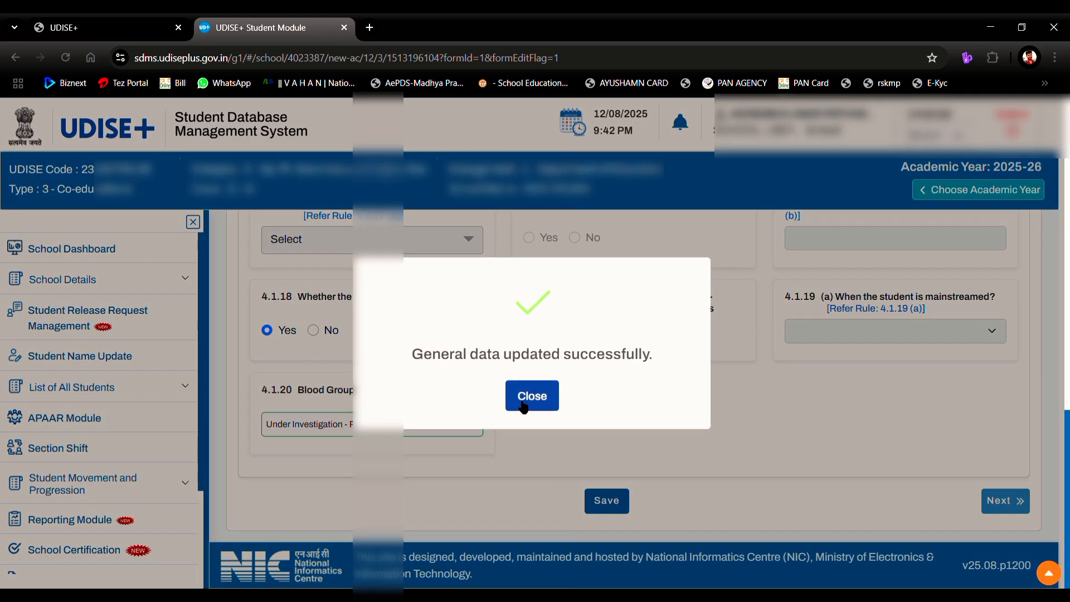
pyautogui.click(523, 402)
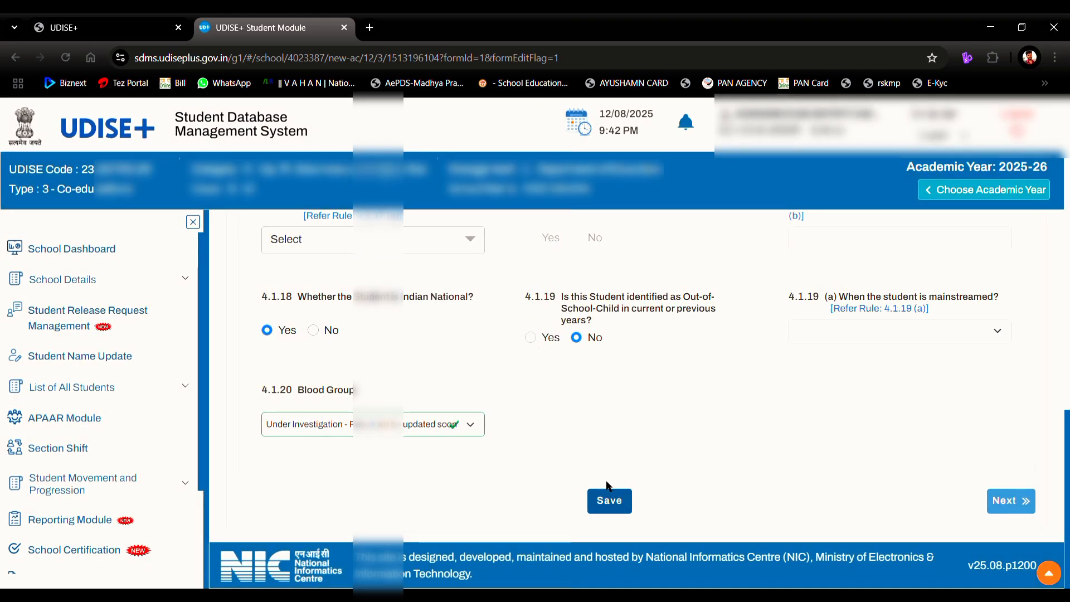
# Step: Move to the Enrolment Profile and enter Class/Section Roll Number 23
pyautogui.click(1013, 498)
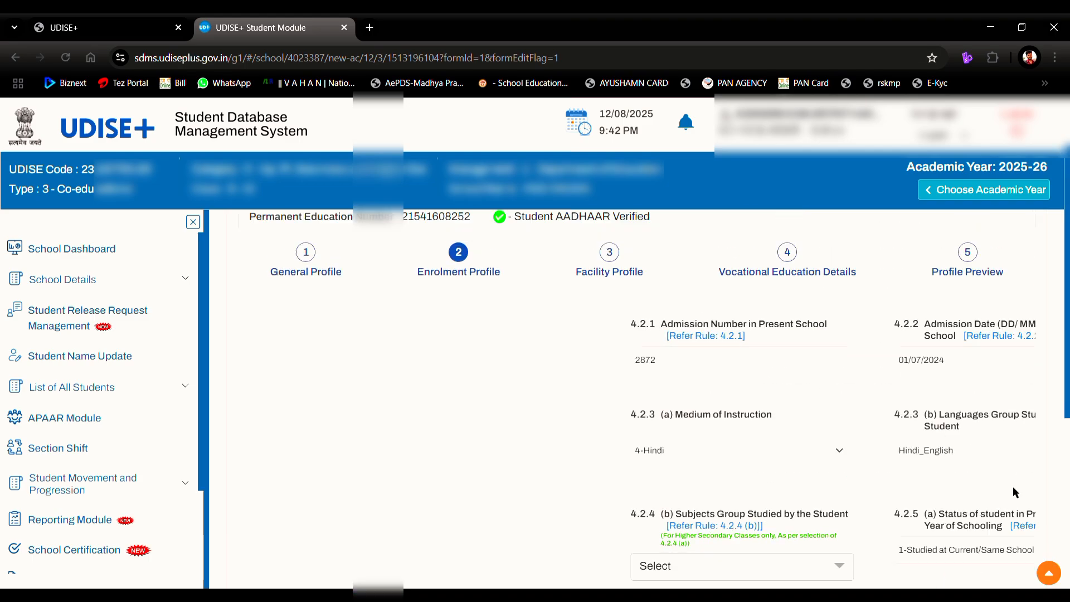
pyautogui.scroll(-1, 654, 451)
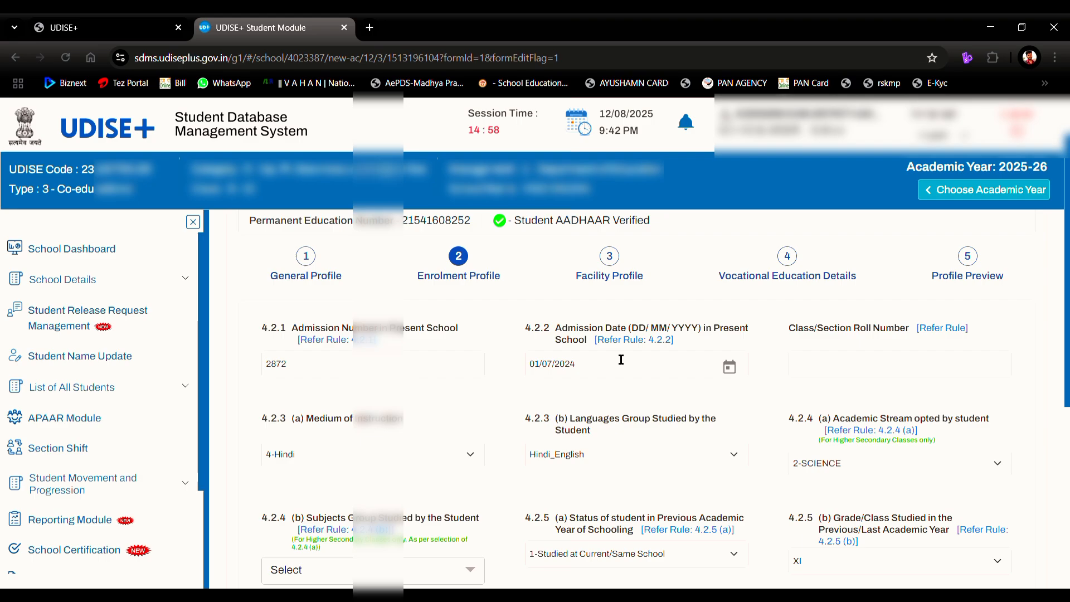
pyautogui.click(836, 382)
pyautogui.write('23')
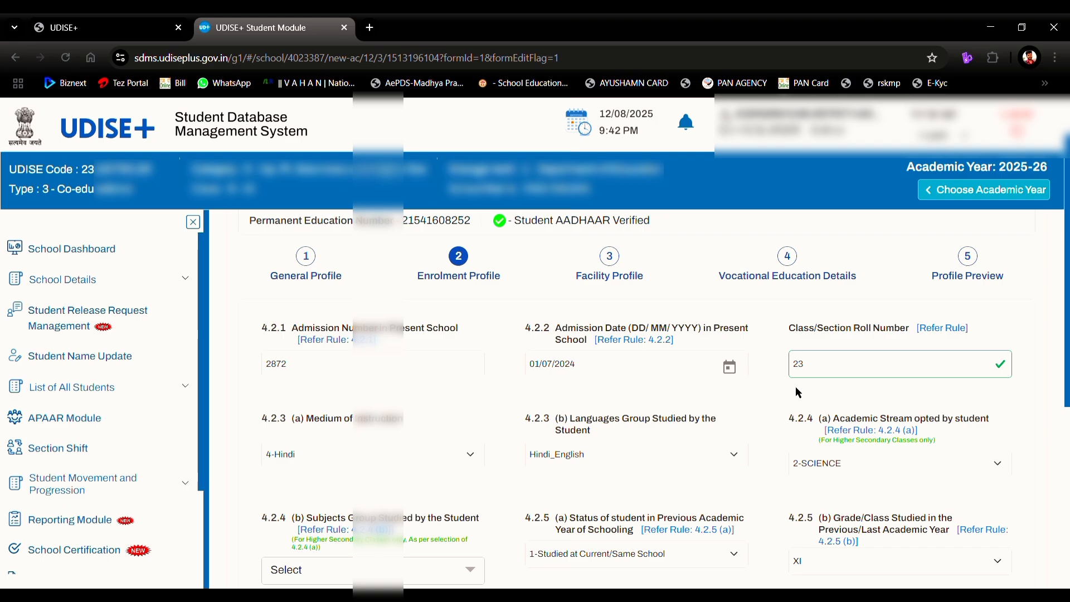
pyautogui.scroll(-1, 795, 387)
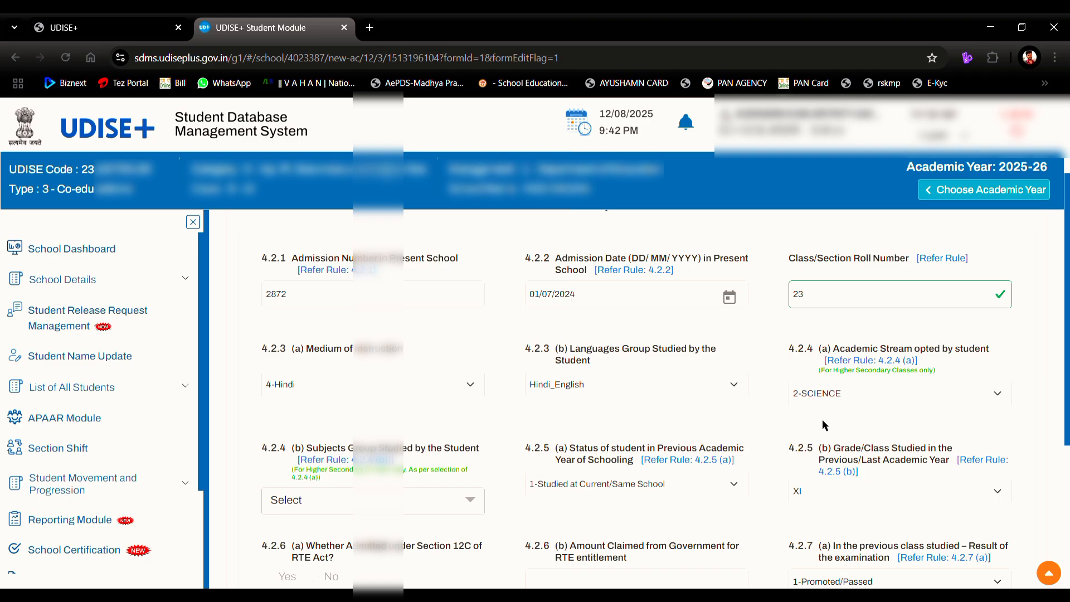
pyautogui.scroll(-1, 823, 423)
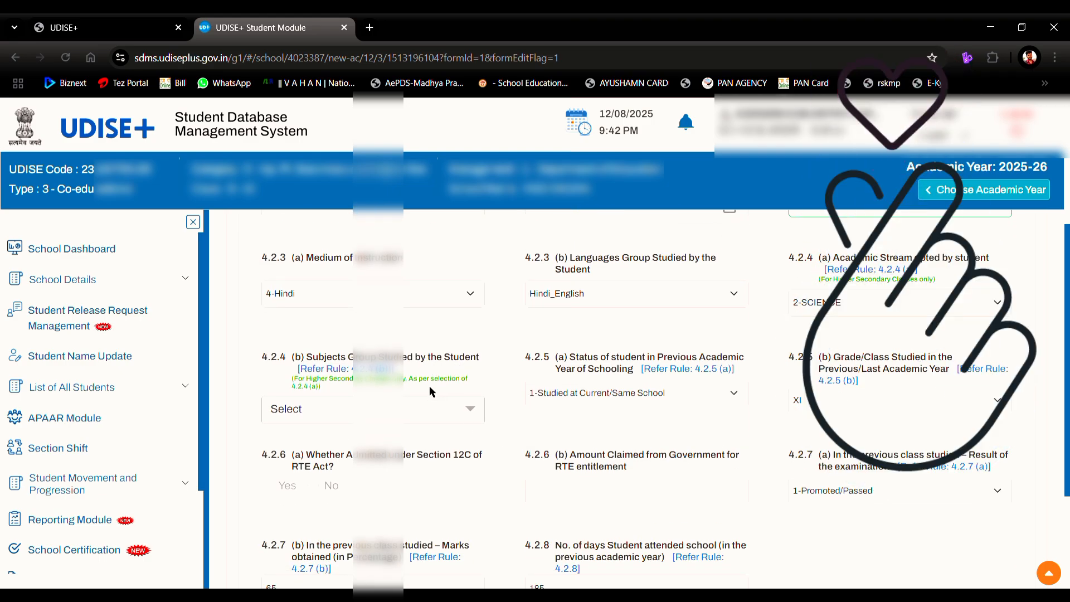
# Step: Add Physics and Mathematics to the subjects studied in field 4.2.4 (b)
pyautogui.click(427, 418)
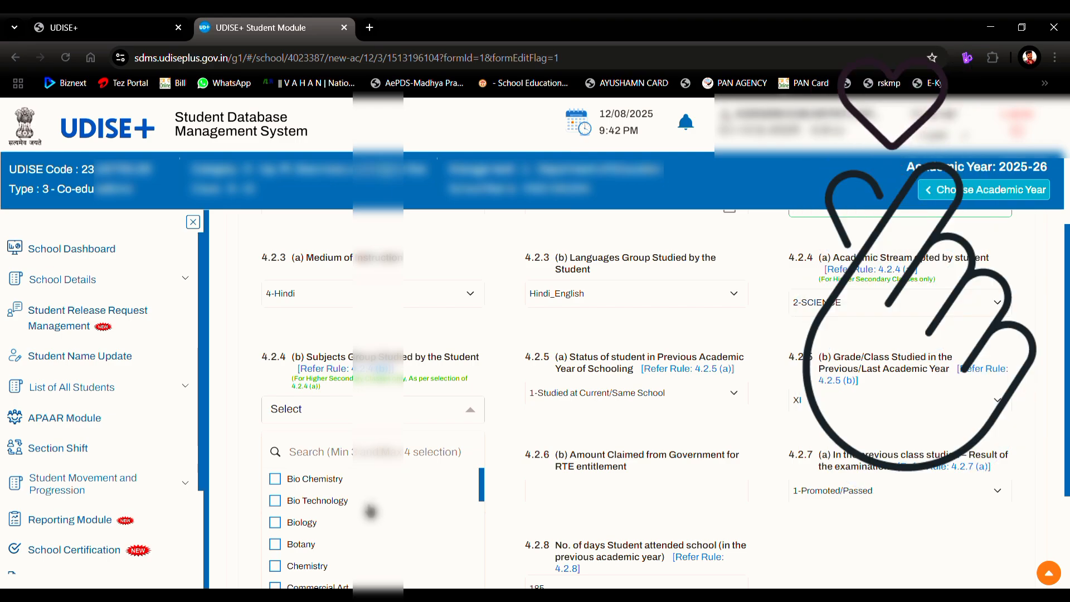
pyautogui.scroll(-1, 371, 511)
pyautogui.scroll(-3, 371, 511)
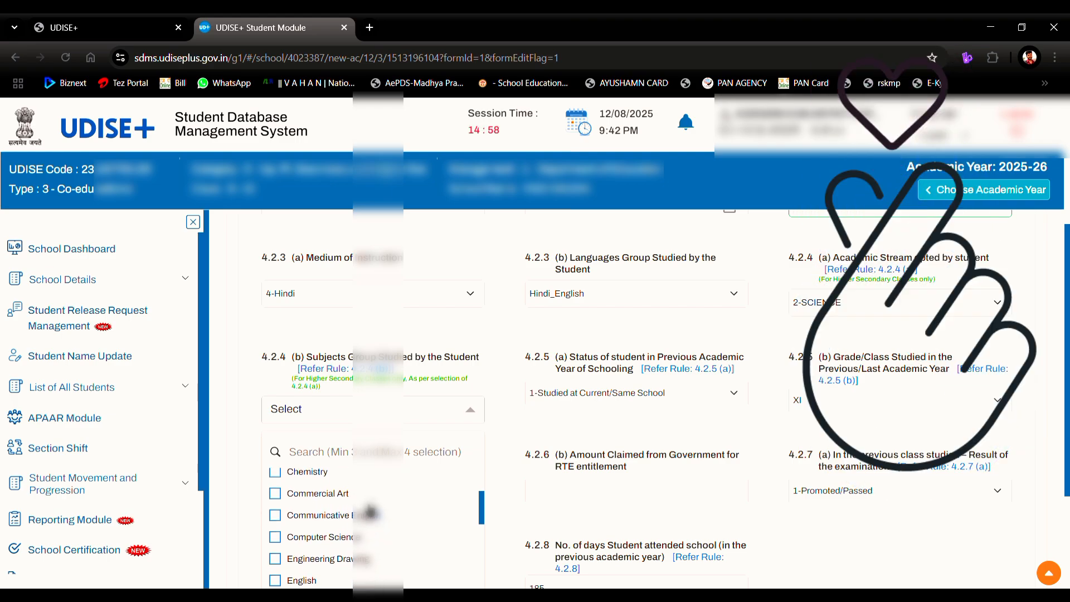
pyautogui.scroll(-4, 369, 510)
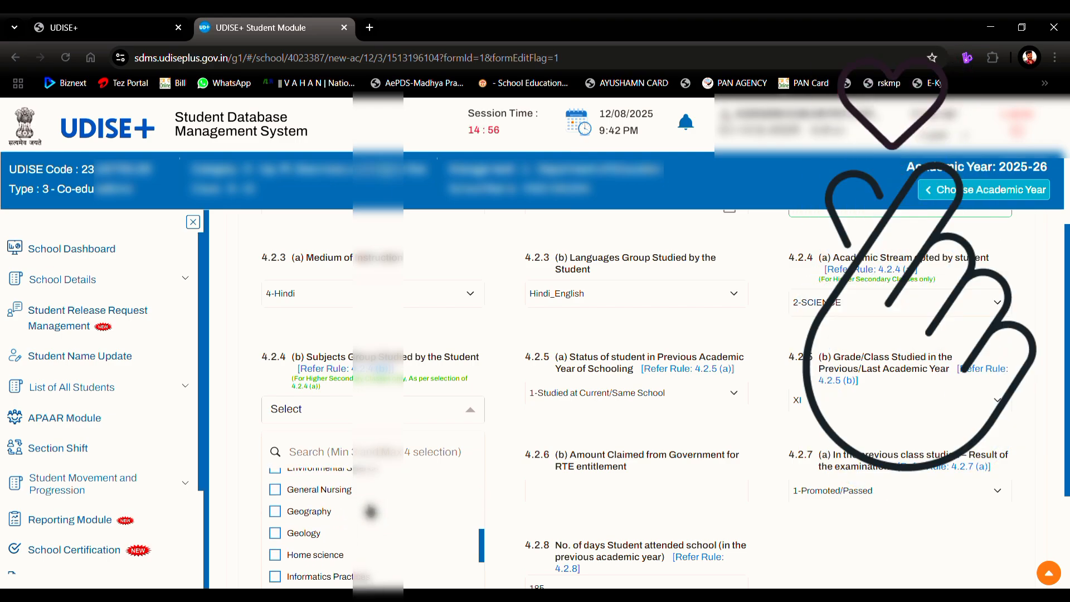
pyautogui.scroll(-5, 370, 511)
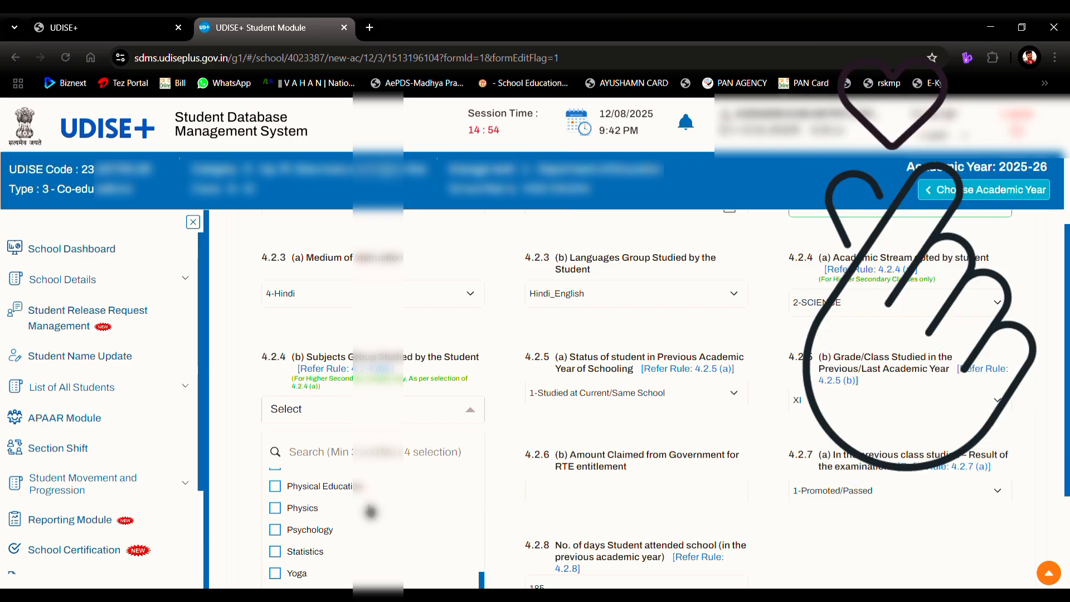
pyautogui.click(334, 509)
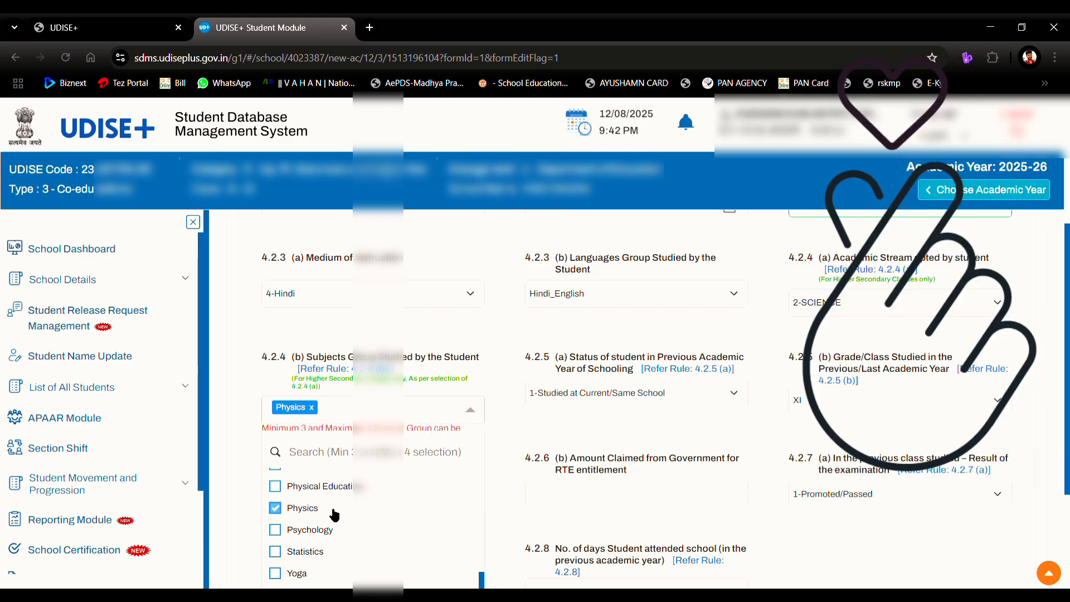
pyautogui.scroll(1, 334, 514)
pyautogui.scroll(3, 335, 514)
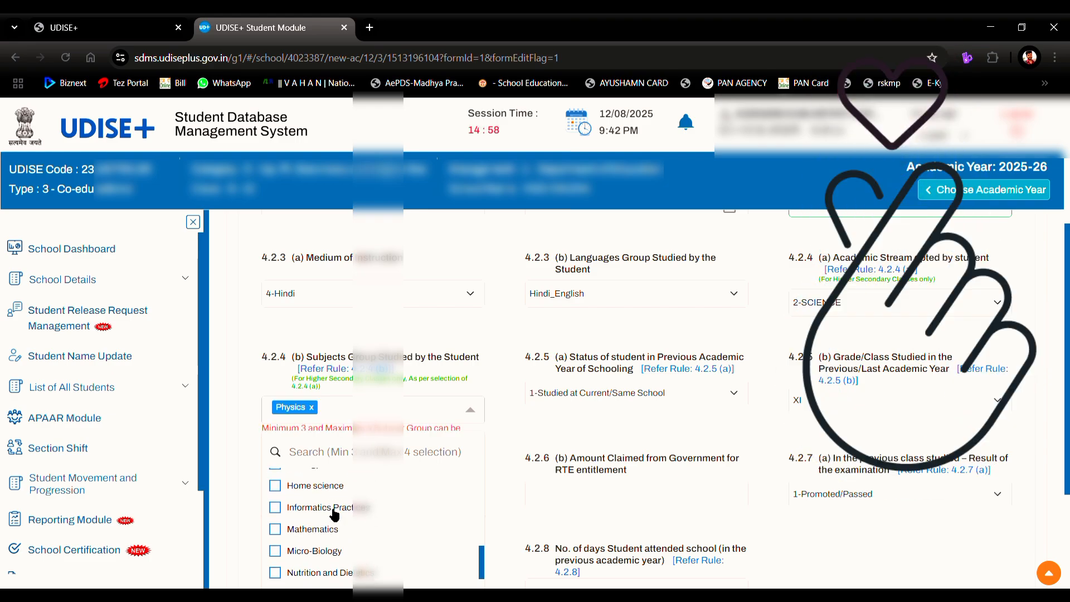
pyautogui.scroll(-2, 335, 514)
pyautogui.click(335, 510)
# Step: Add Chemistry to the subjects studied and close the subjects list
pyautogui.scroll(1, 334, 514)
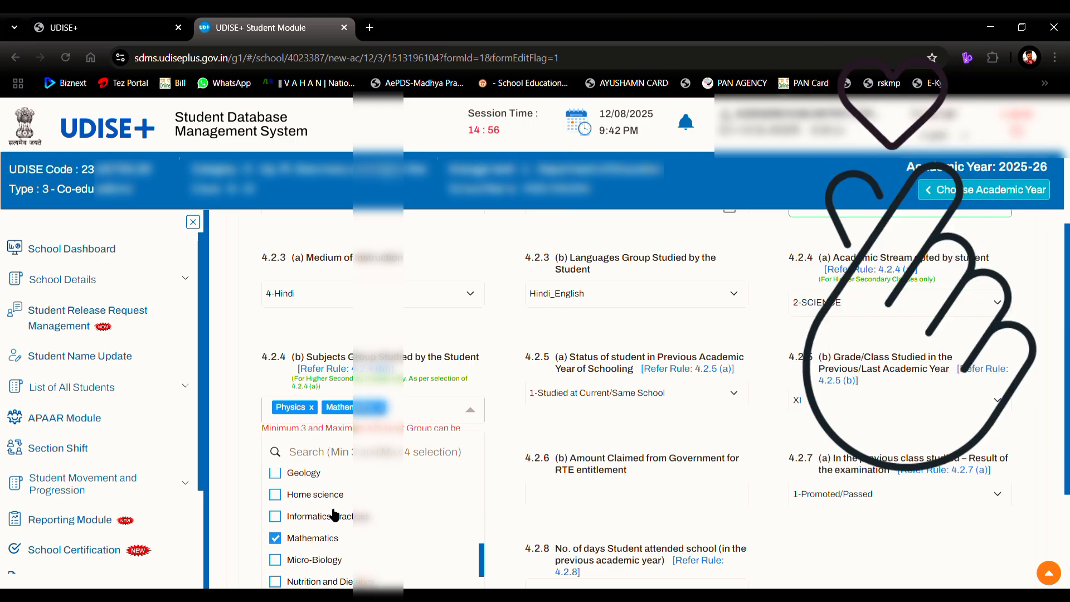
pyautogui.scroll(3, 334, 514)
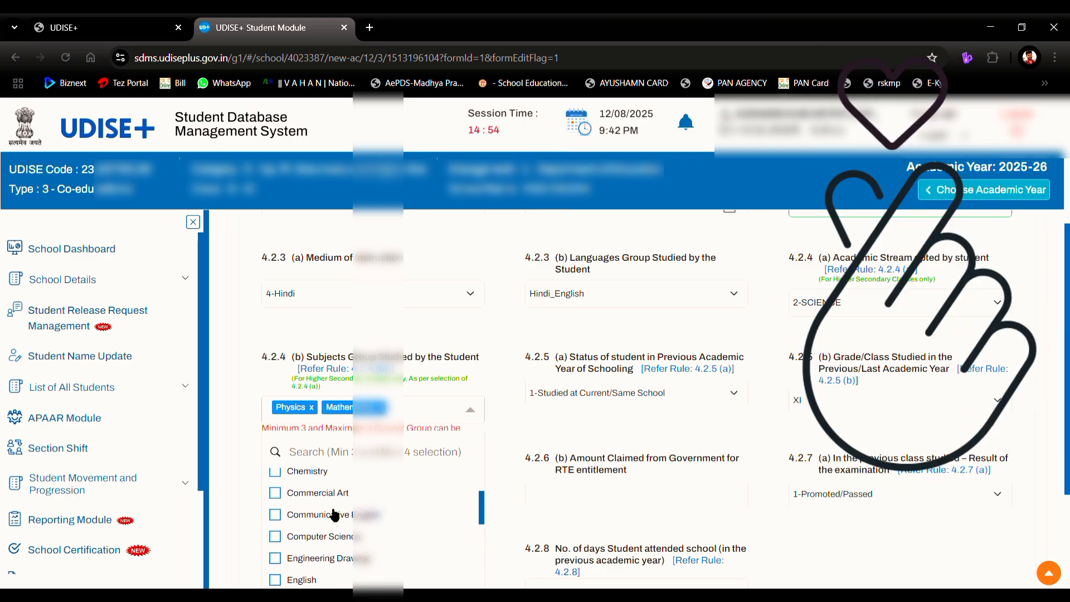
pyautogui.scroll(1, 333, 512)
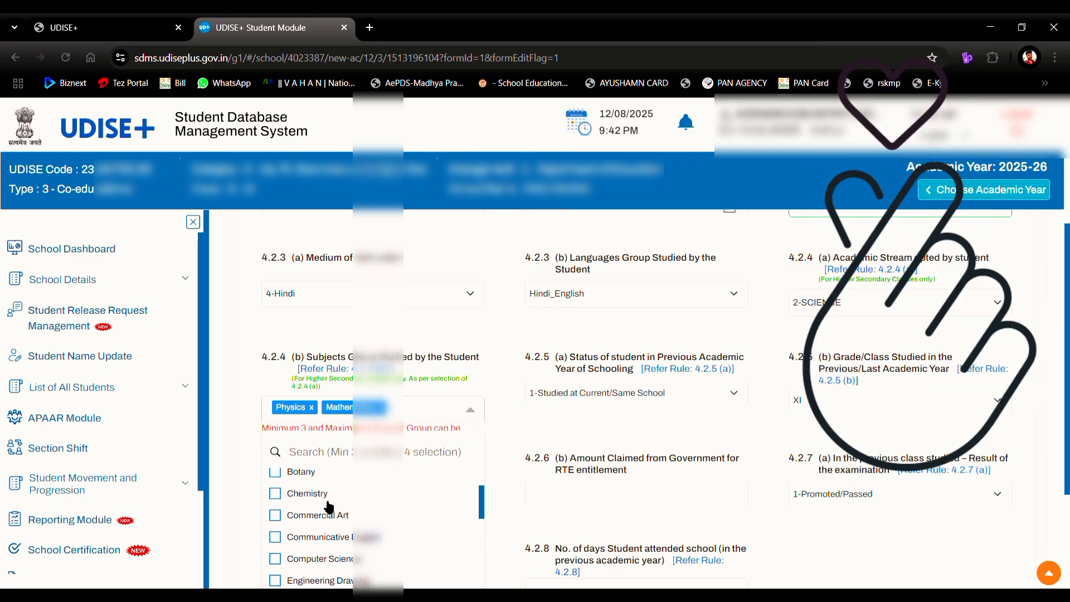
pyautogui.click(329, 501)
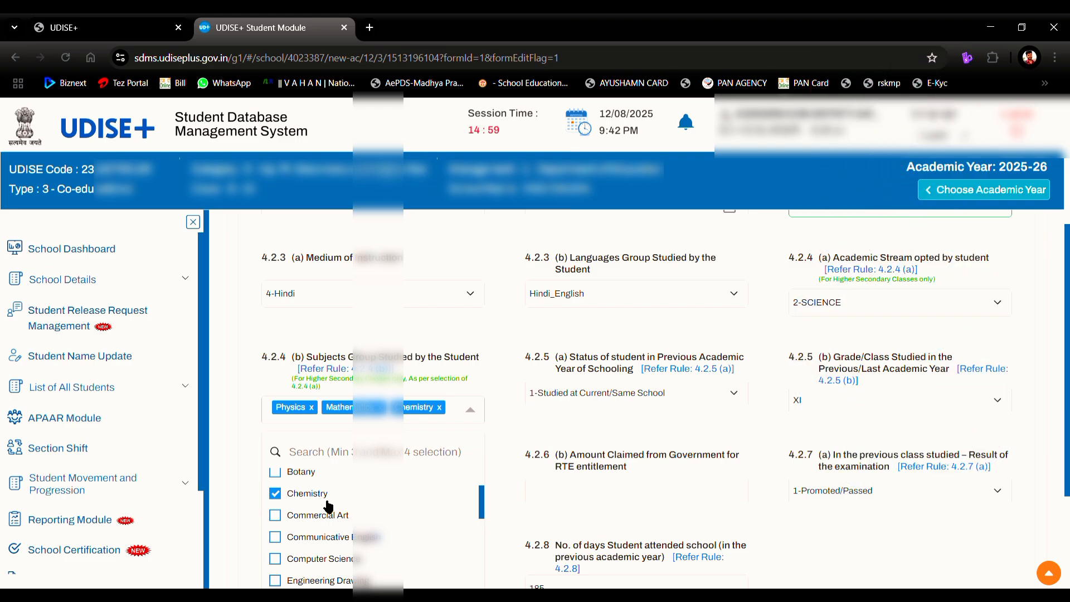
pyautogui.scroll(-5, 327, 505)
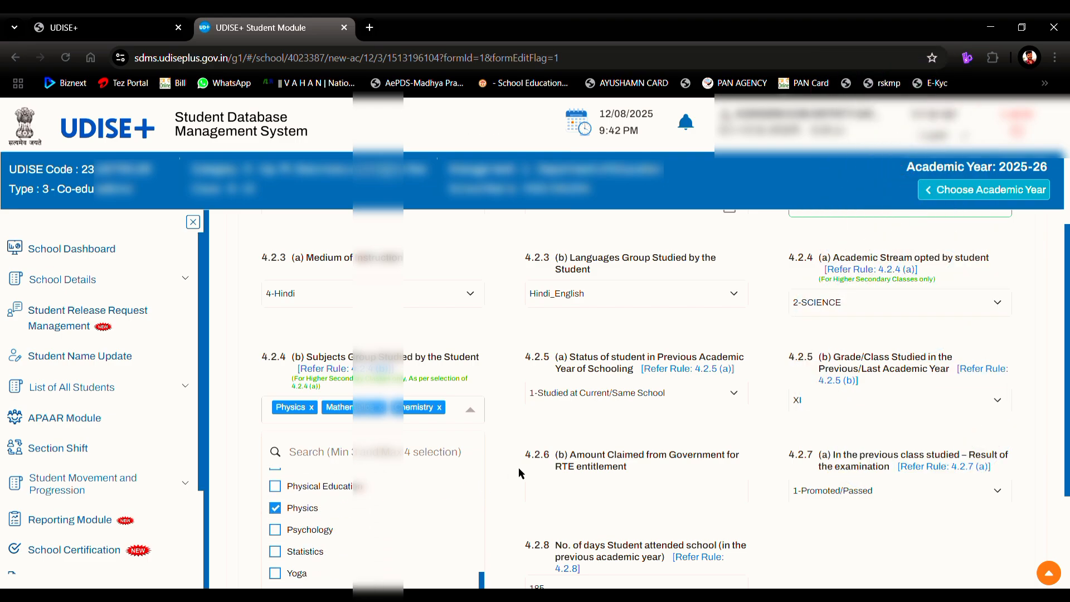
pyautogui.click(505, 435)
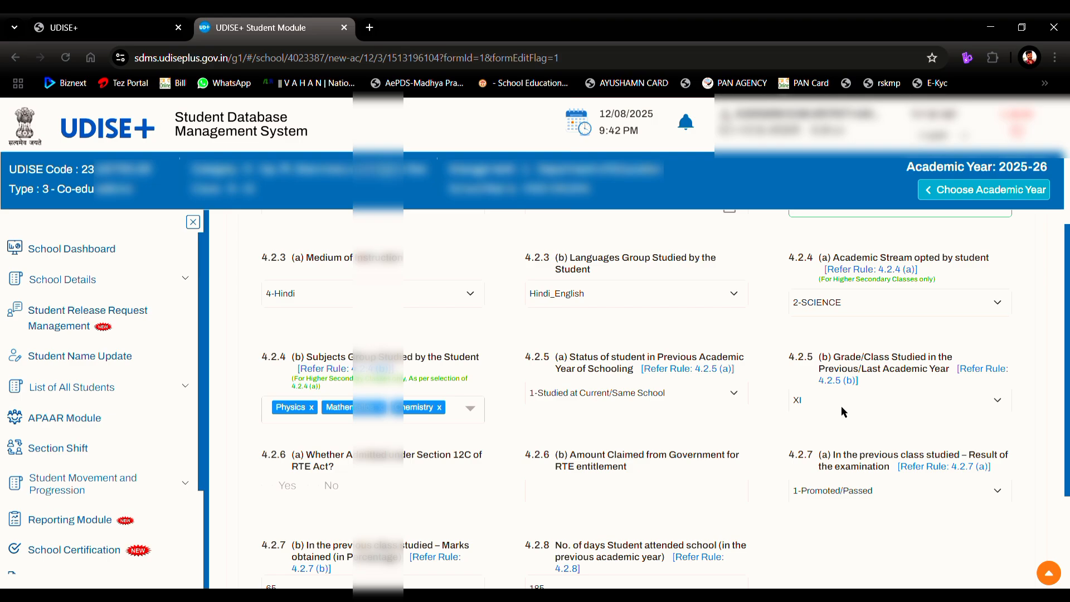
# Step: Save the Enrolment Profile and continue to the Facility Profile step
pyautogui.scroll(-1, 841, 406)
pyautogui.scroll(-1, 842, 411)
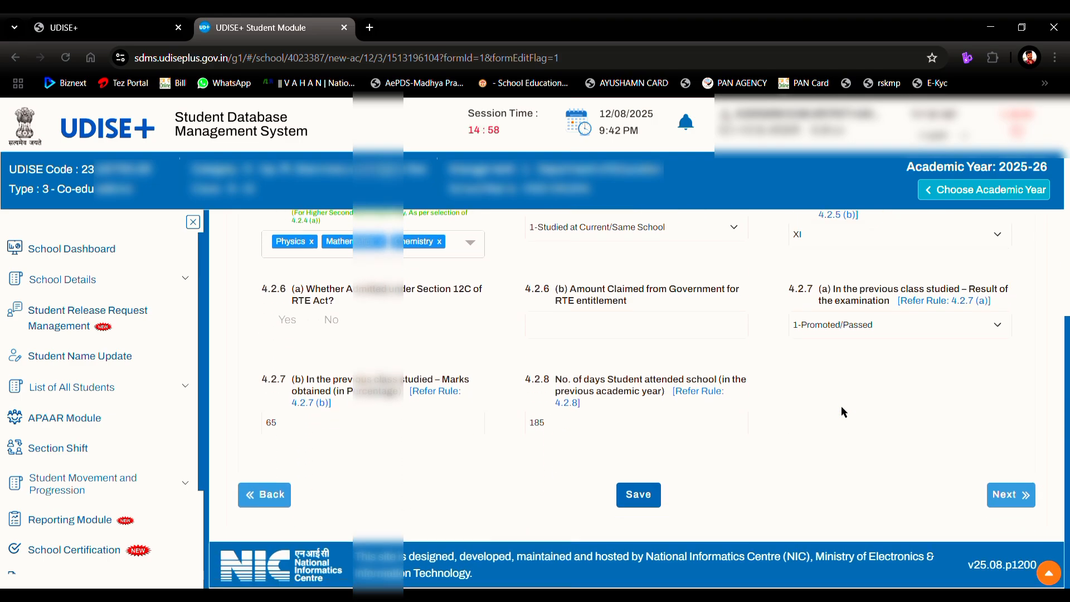
pyautogui.click(641, 494)
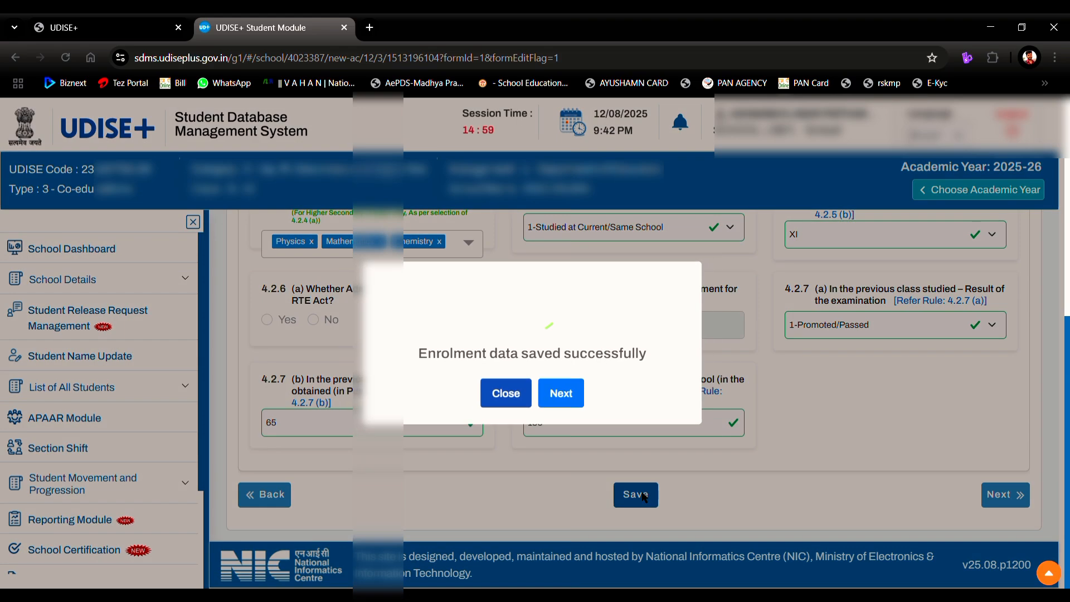
pyautogui.click(555, 395)
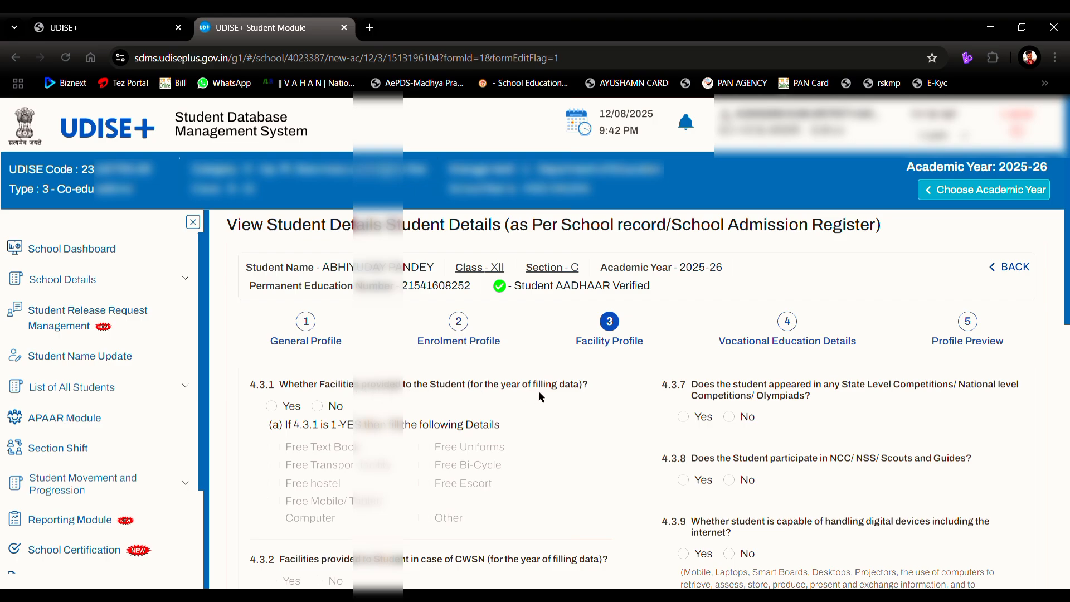
# Step: Answer Yes to 4.3.1 facilities provided, ticking Free Text Book and Other
pyautogui.click(272, 405)
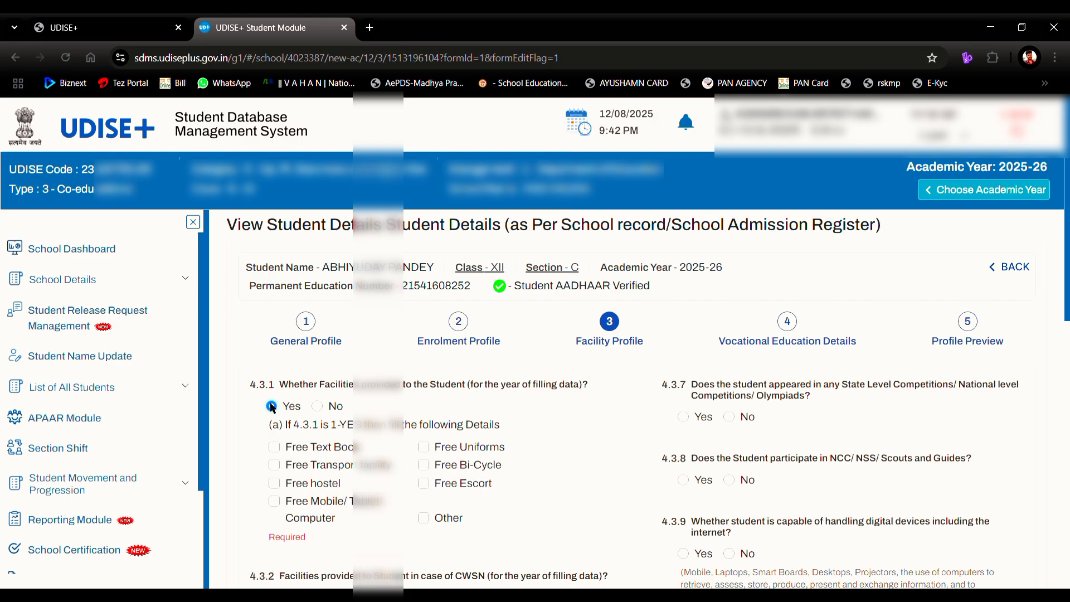
pyautogui.click(274, 447)
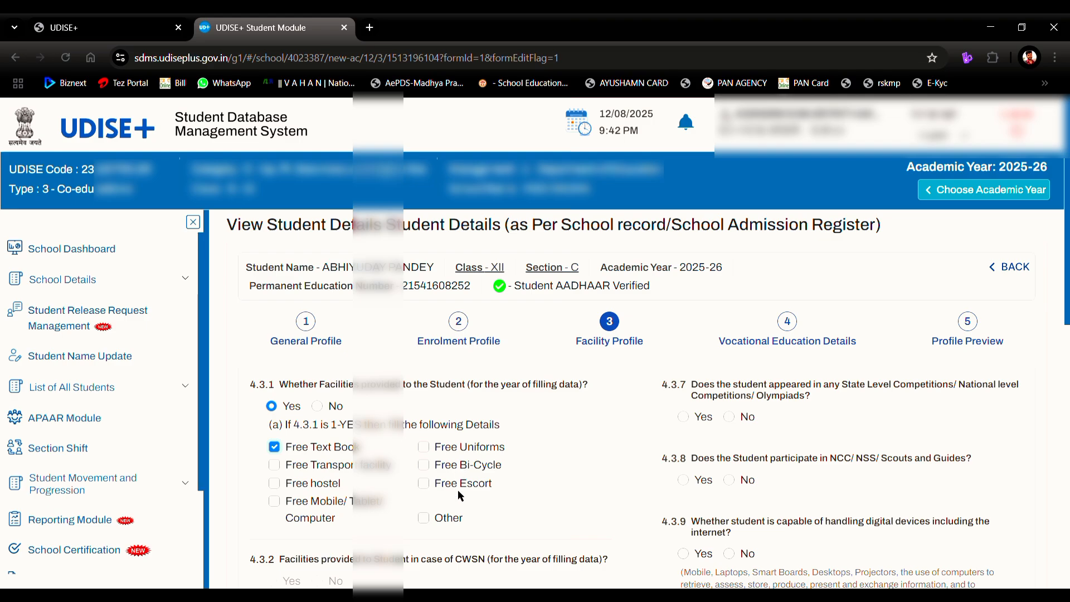
pyautogui.click(450, 519)
pyautogui.scroll(-1, 451, 522)
pyautogui.scroll(-1, 450, 522)
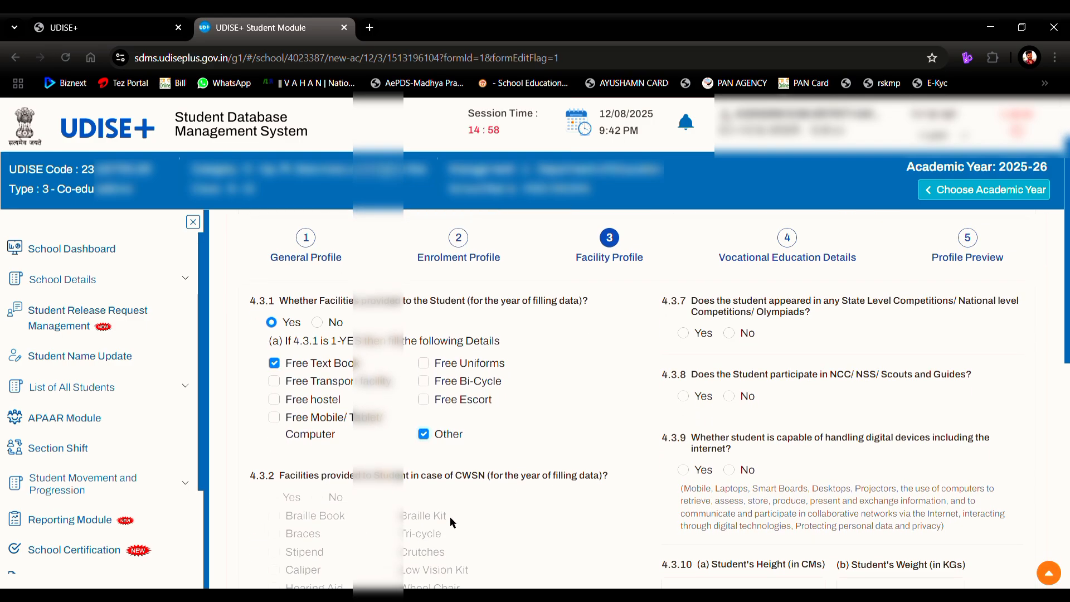
pyautogui.scroll(-2, 450, 517)
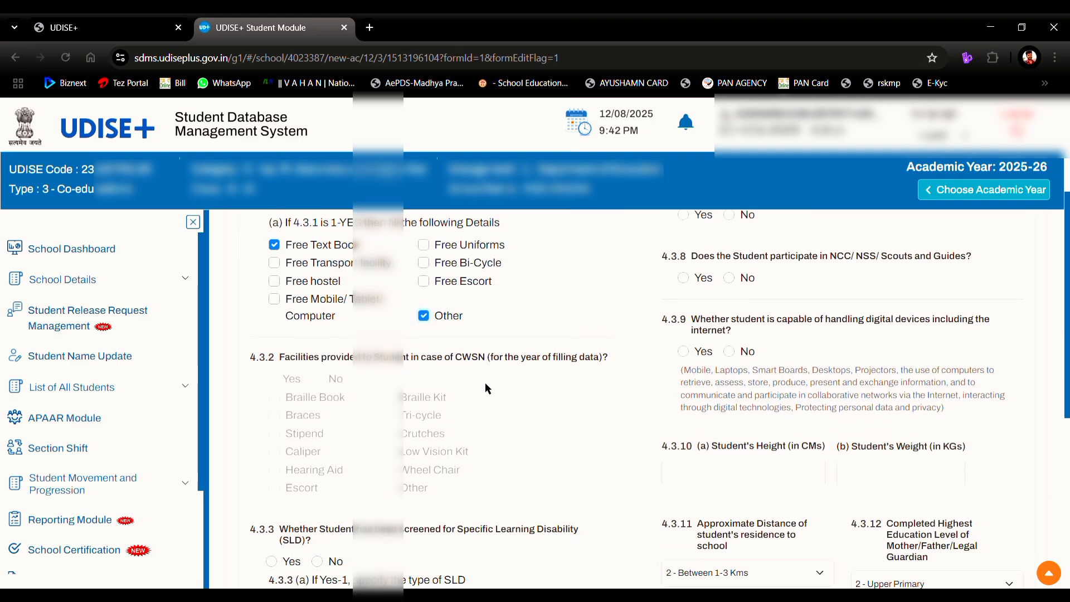
pyautogui.scroll(-2, 495, 405)
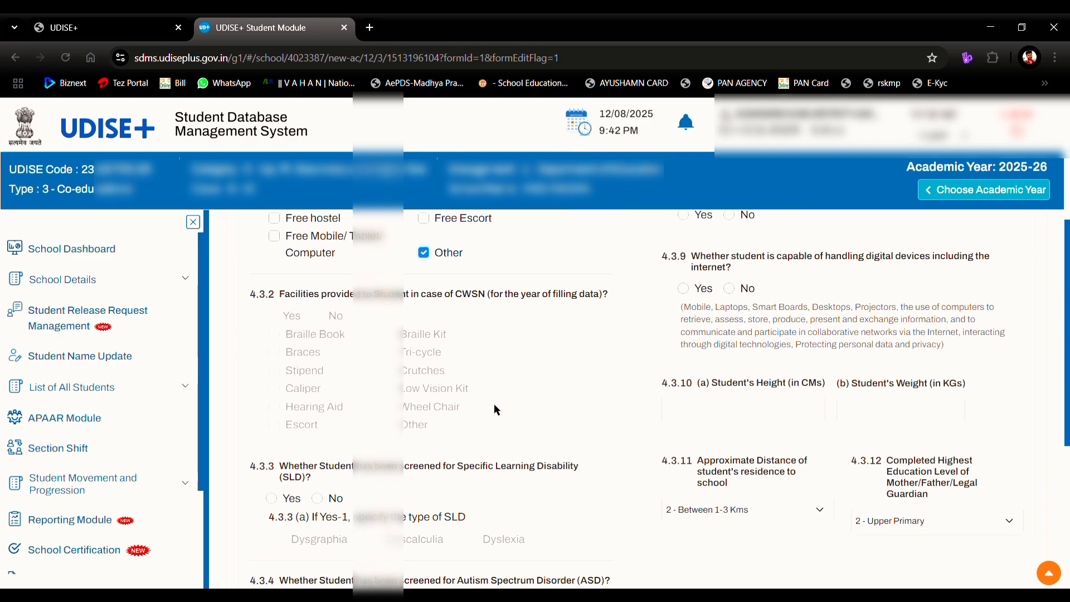
pyautogui.scroll(-1, 494, 404)
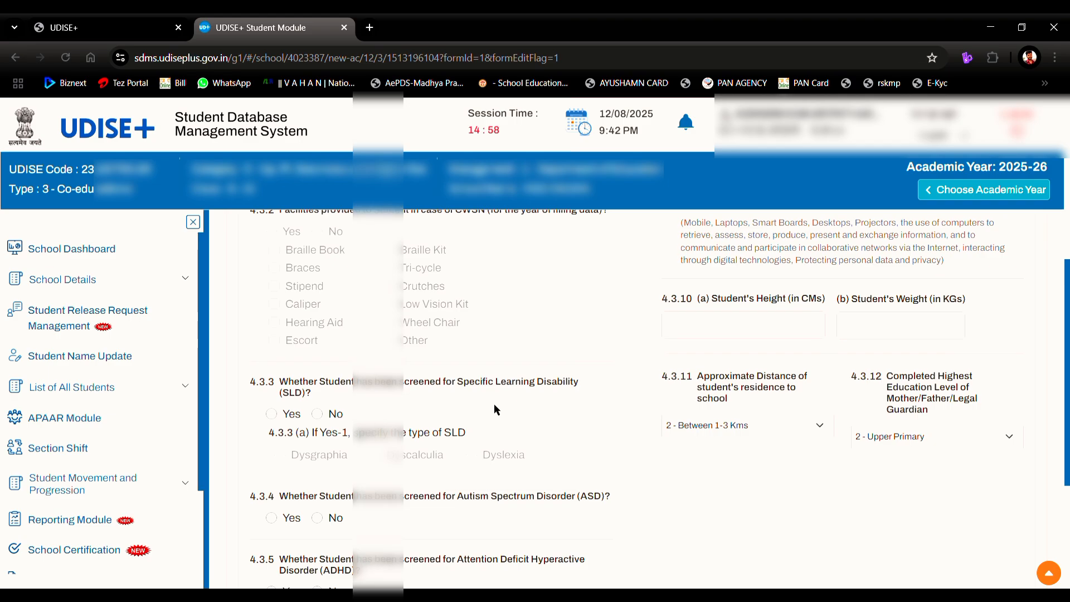
# Step: Answer No to the SLD, ASD, ADHD screening and gifted-identification questions (4.3.3–4.3.6)
pyautogui.click(317, 414)
pyautogui.scroll(-2, 424, 404)
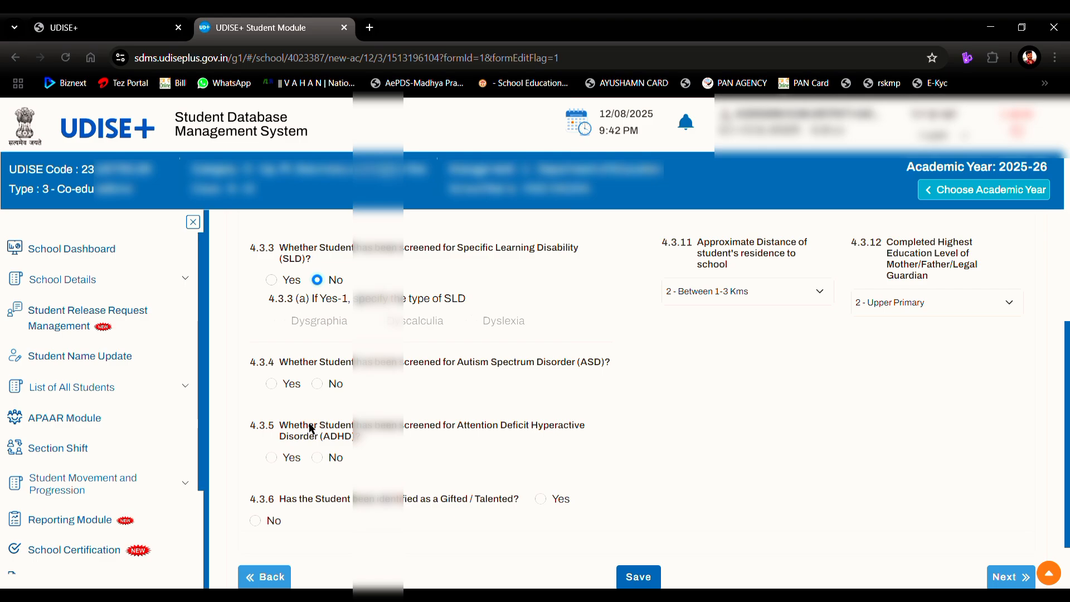
pyautogui.click(317, 384)
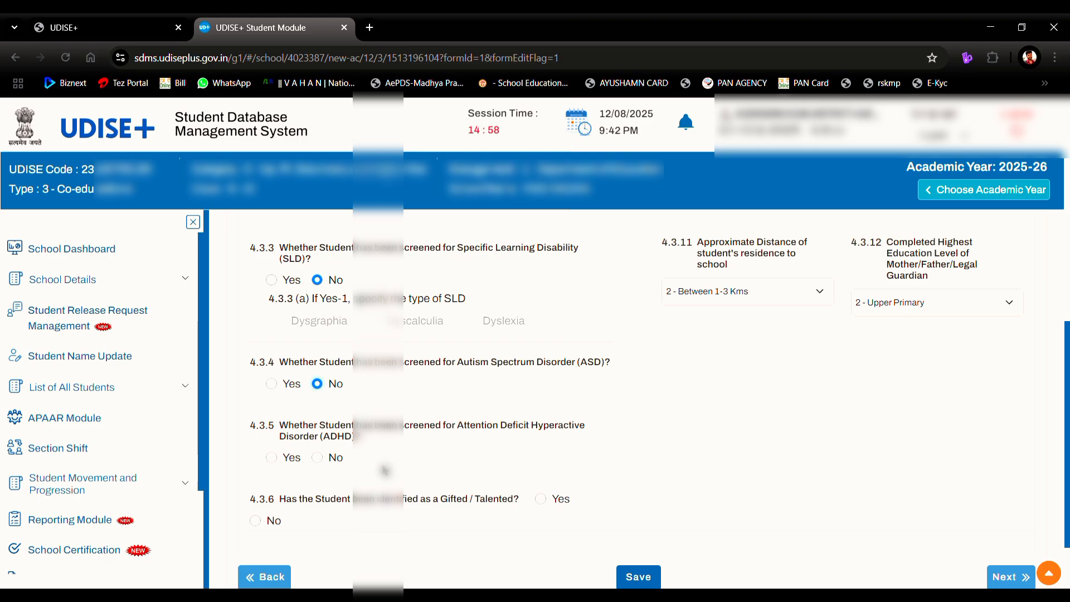
pyautogui.click(318, 457)
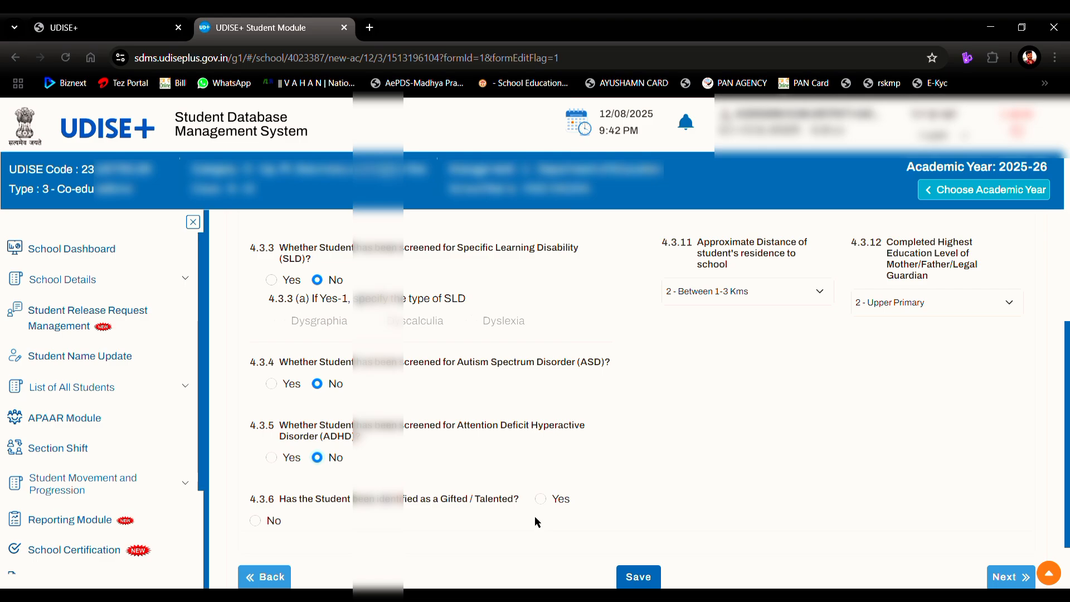
pyautogui.scroll(-1, 534, 517)
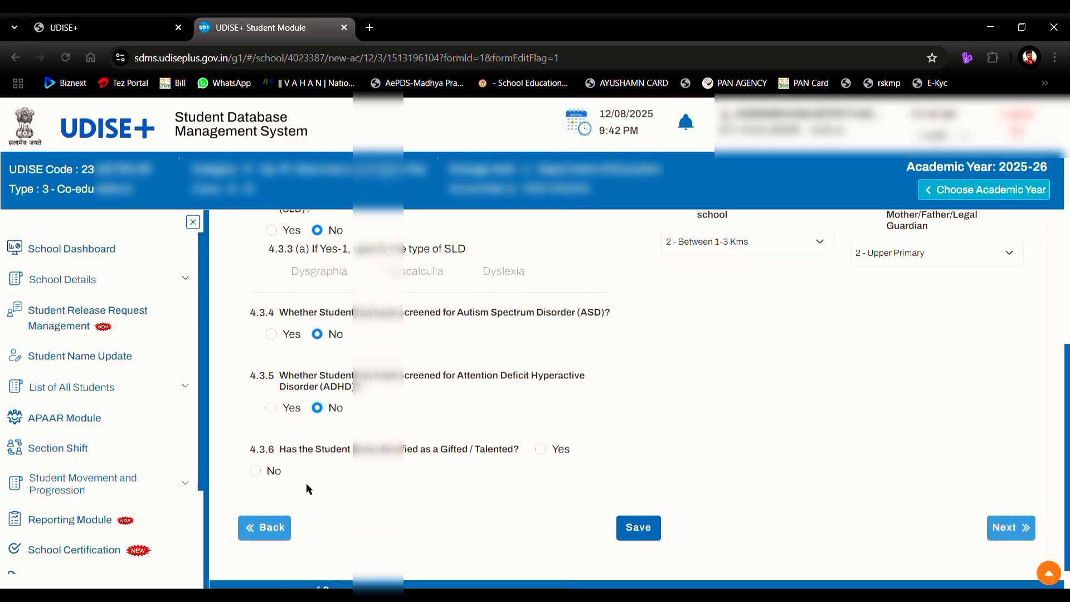
pyautogui.click(256, 471)
# Step: Answer No for state-level competitions and NCC/NSS/Scouts, and Yes for handling digital devices
pyautogui.scroll(2, 601, 412)
pyautogui.scroll(6, 601, 409)
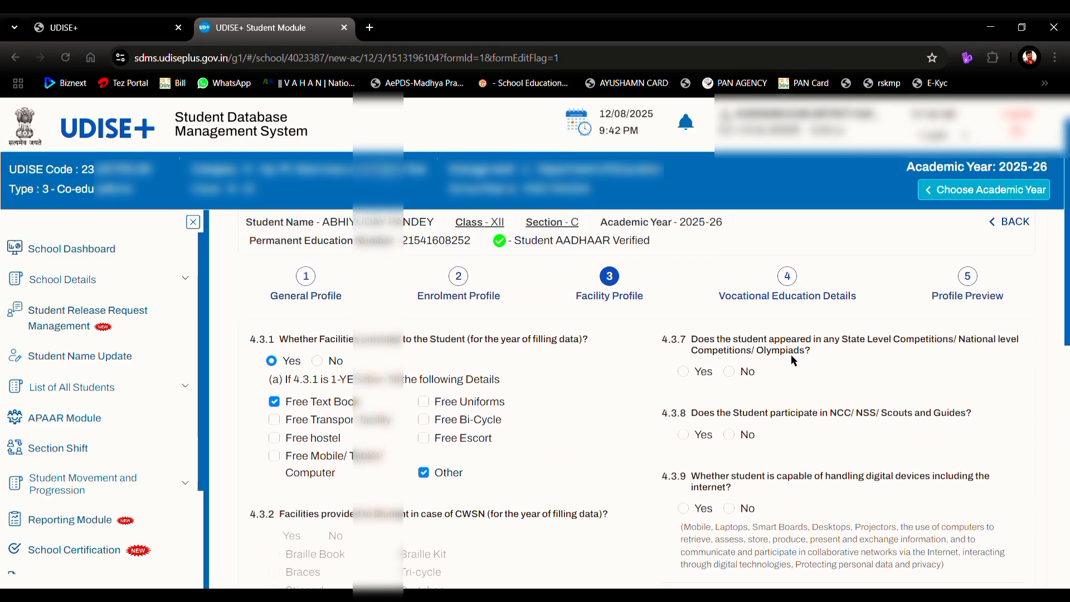
pyautogui.click(730, 371)
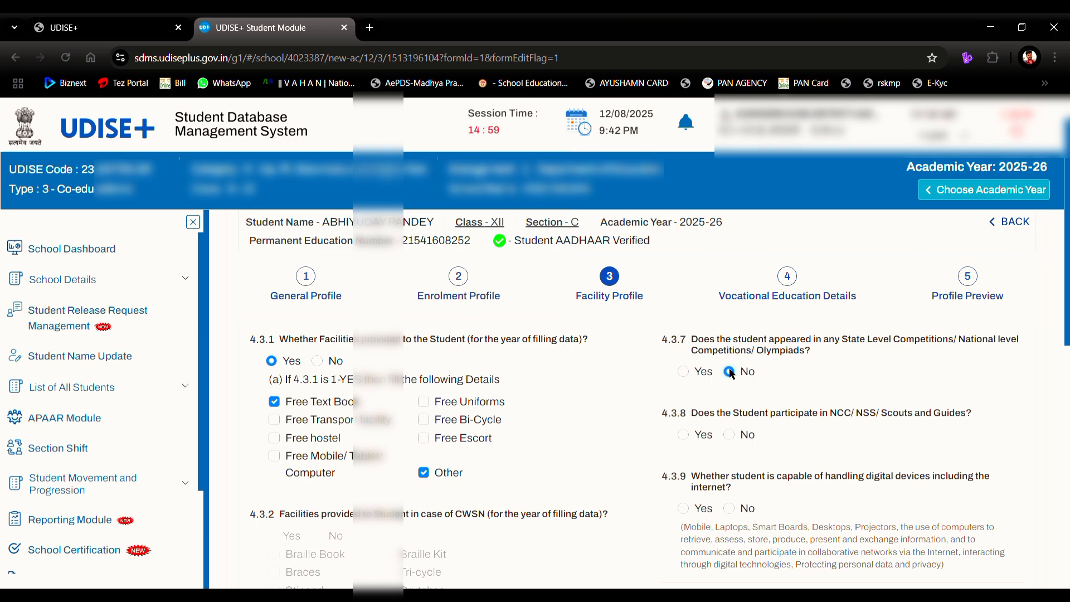
pyautogui.scroll(-2, 732, 373)
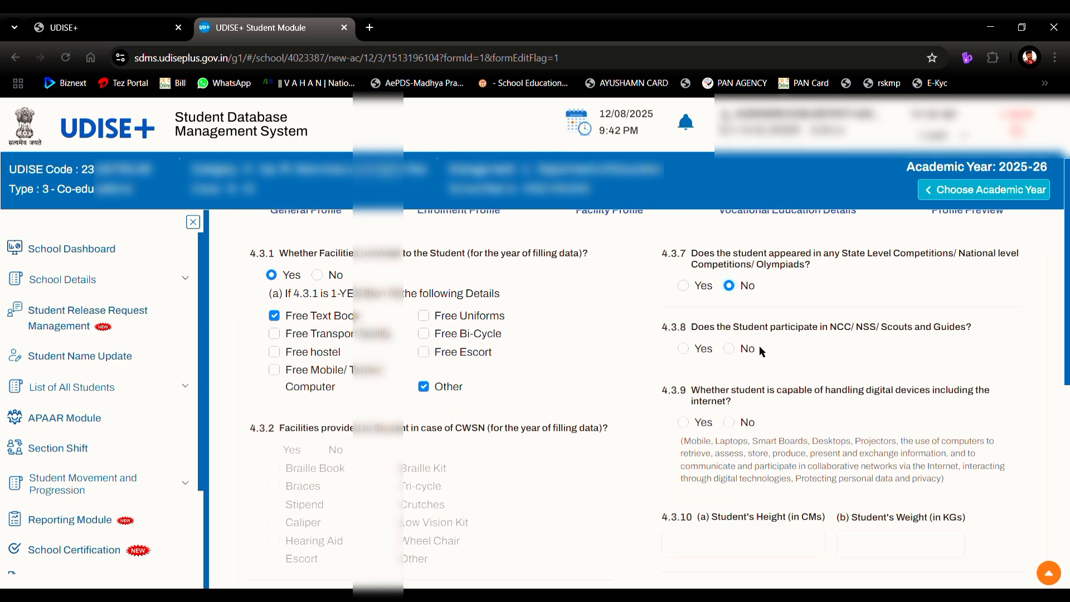
pyautogui.click(728, 351)
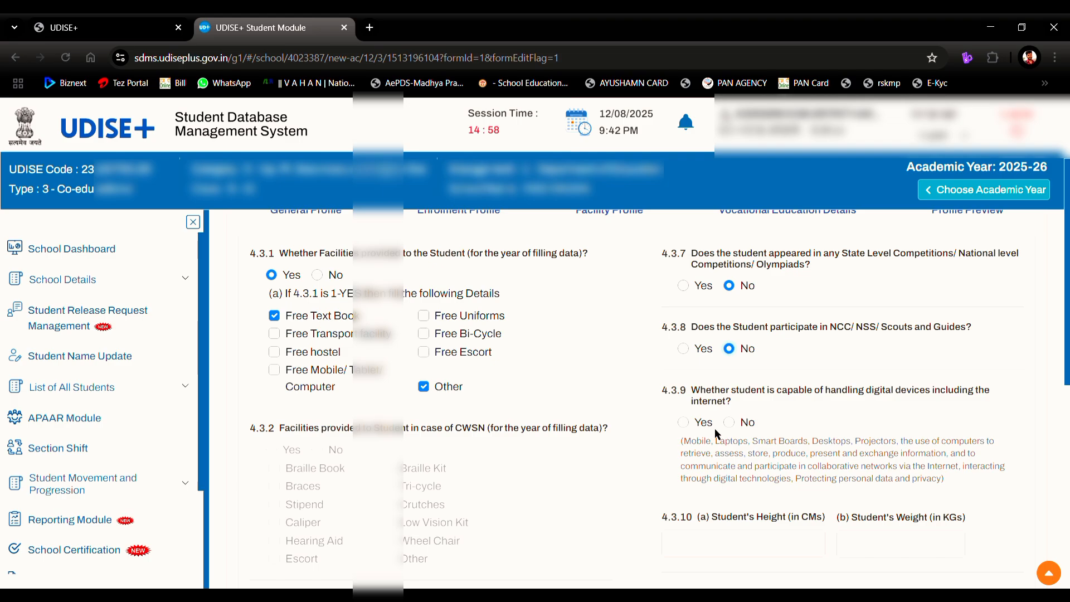
pyautogui.click(682, 422)
pyautogui.scroll(-3, 682, 422)
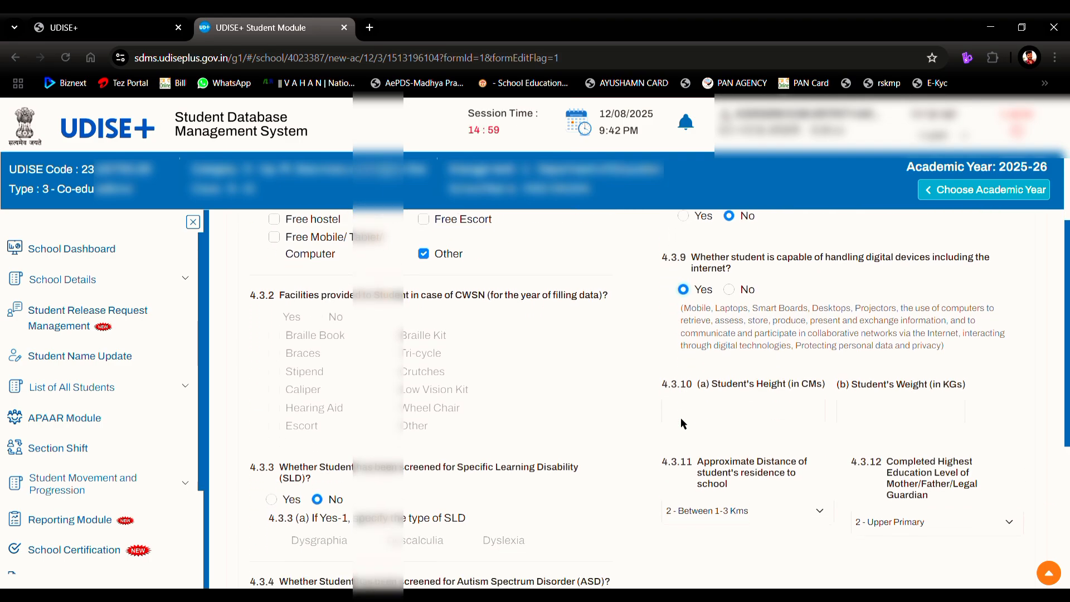
# Step: Enter height 173 and weight 65, keep the distance, and set parent education to 4 - Higher Secondary
pyautogui.click(710, 381)
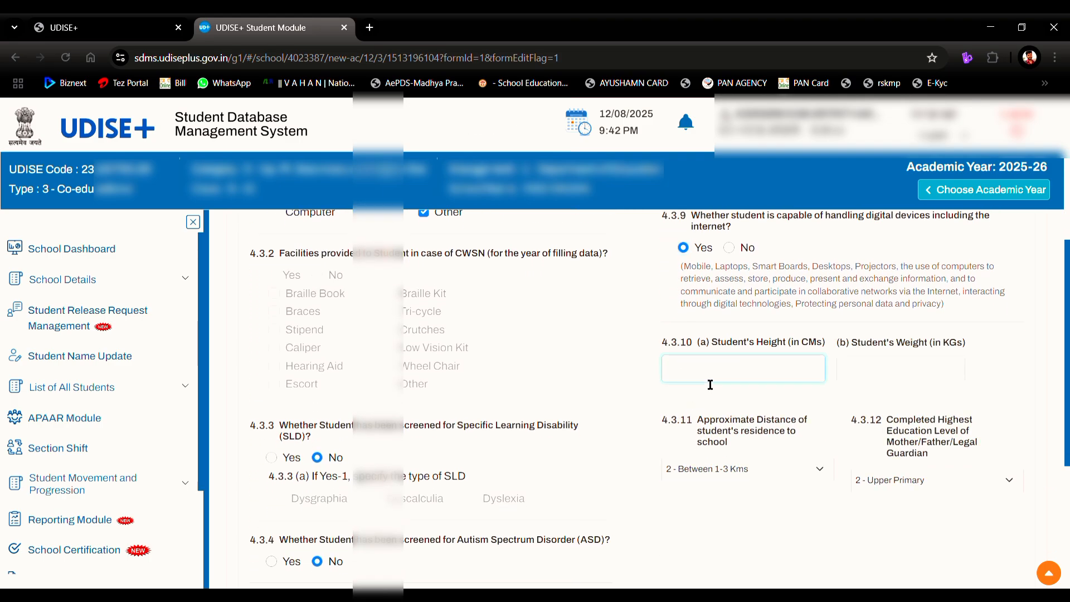
pyautogui.write('173')
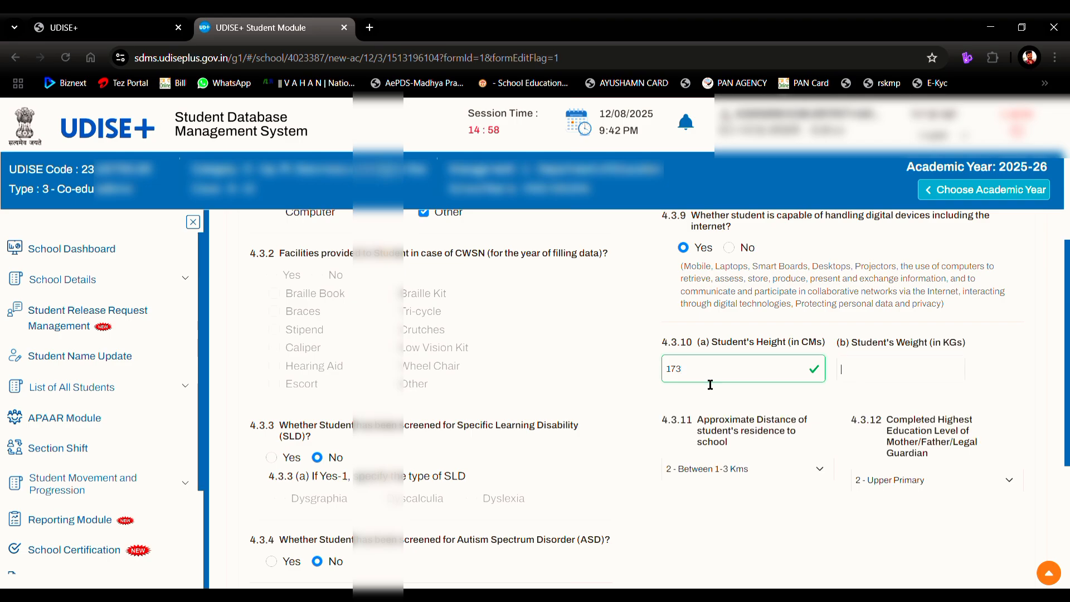
pyautogui.write('65')
pyautogui.press('Tab')
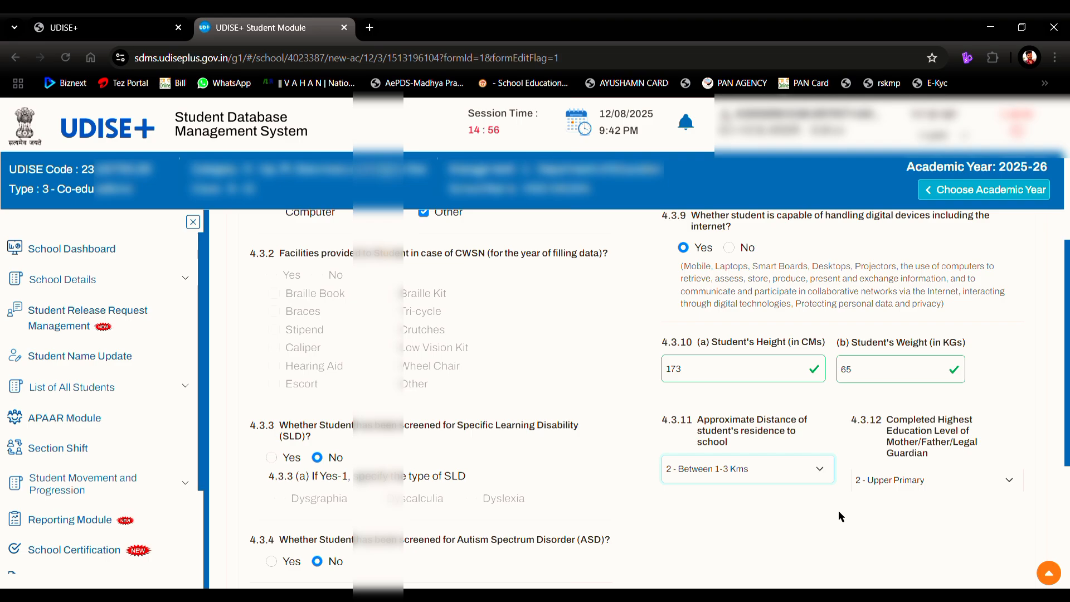
pyautogui.click(882, 486)
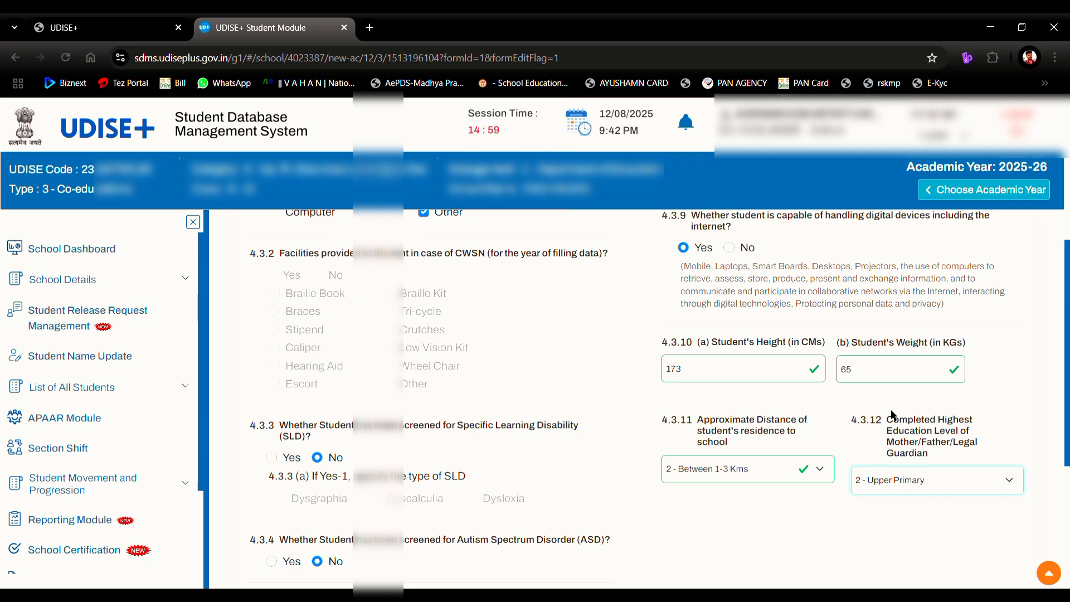
pyautogui.press('Down')
pyautogui.press('Down')
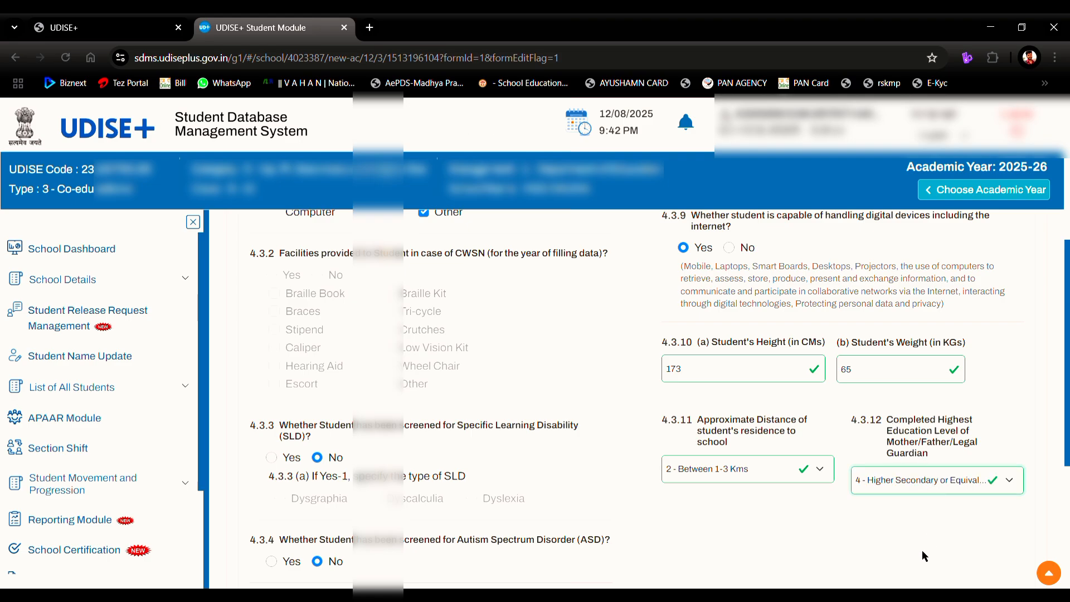
pyautogui.scroll(-3, 922, 550)
pyautogui.scroll(-1, 922, 550)
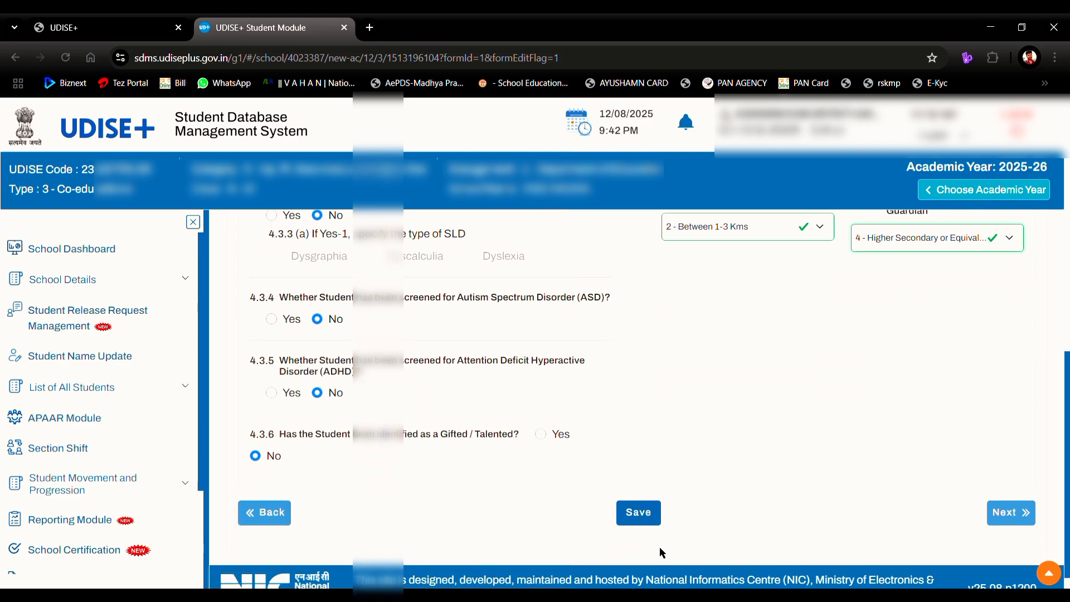
# Step: Save the Facility Profile details and continue to step 4, Vocational Education Details
pyautogui.click(650, 512)
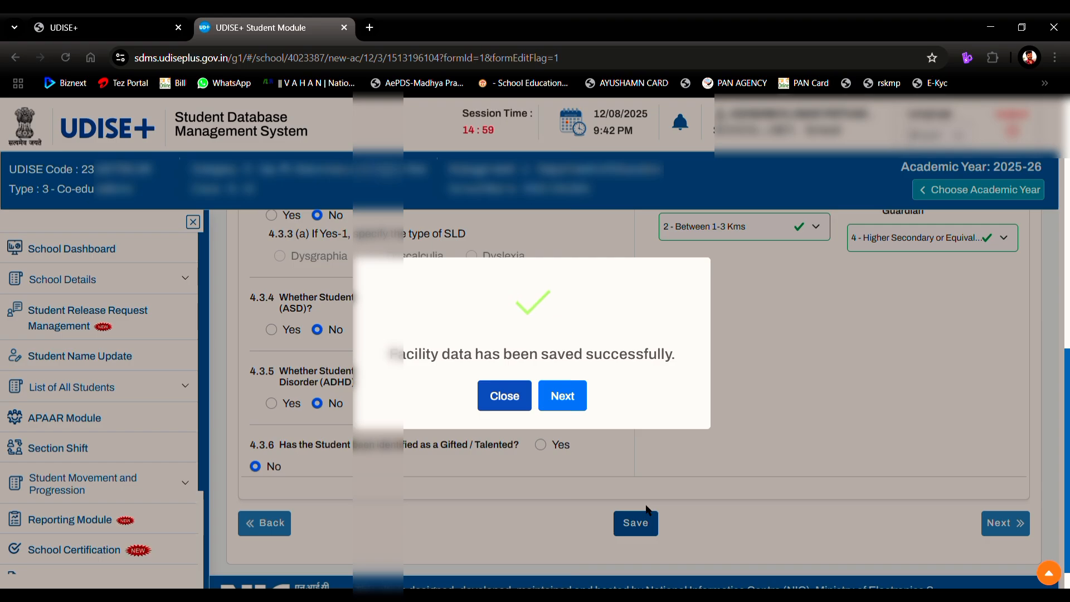
pyautogui.click(559, 390)
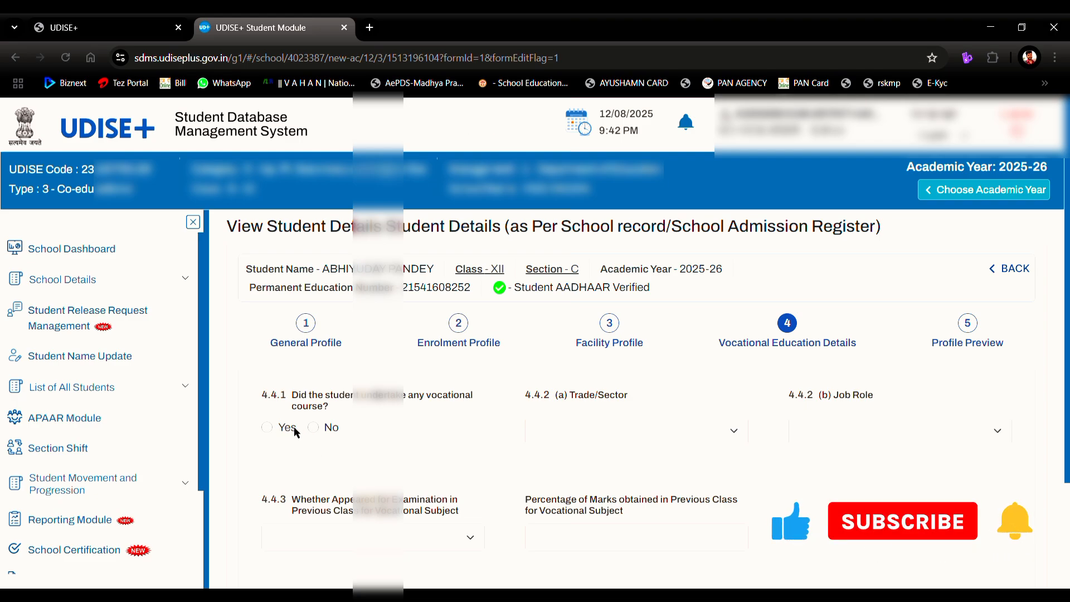
# Step: Answer Yes to 4.4.1 with trade 69-IT-ITES and job role 87-Junior Software Developer
pyautogui.click(314, 428)
pyautogui.click(265, 428)
pyautogui.click(580, 436)
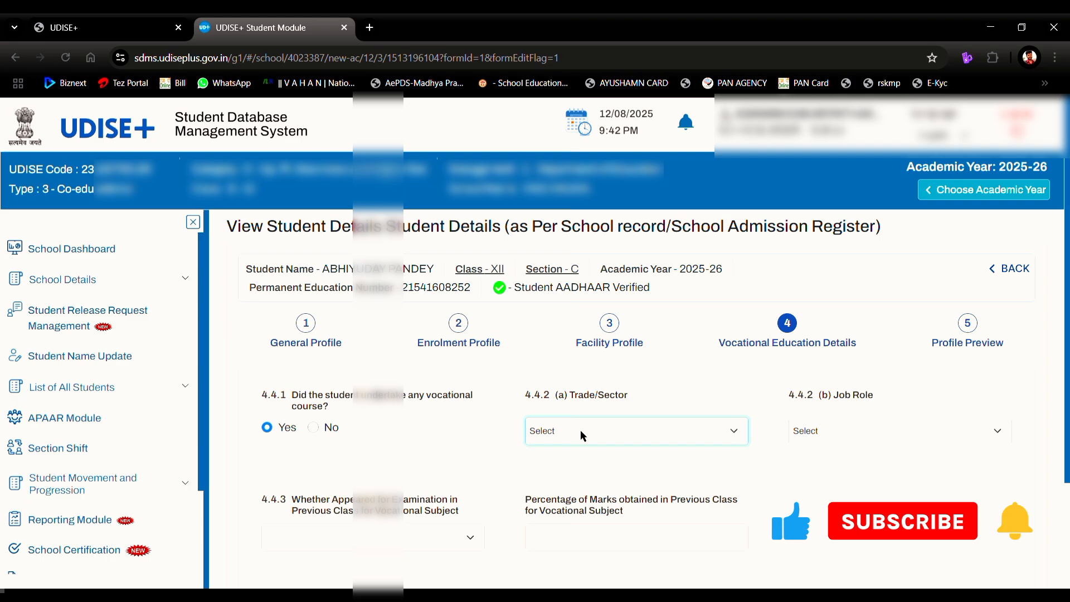
pyautogui.click(590, 491)
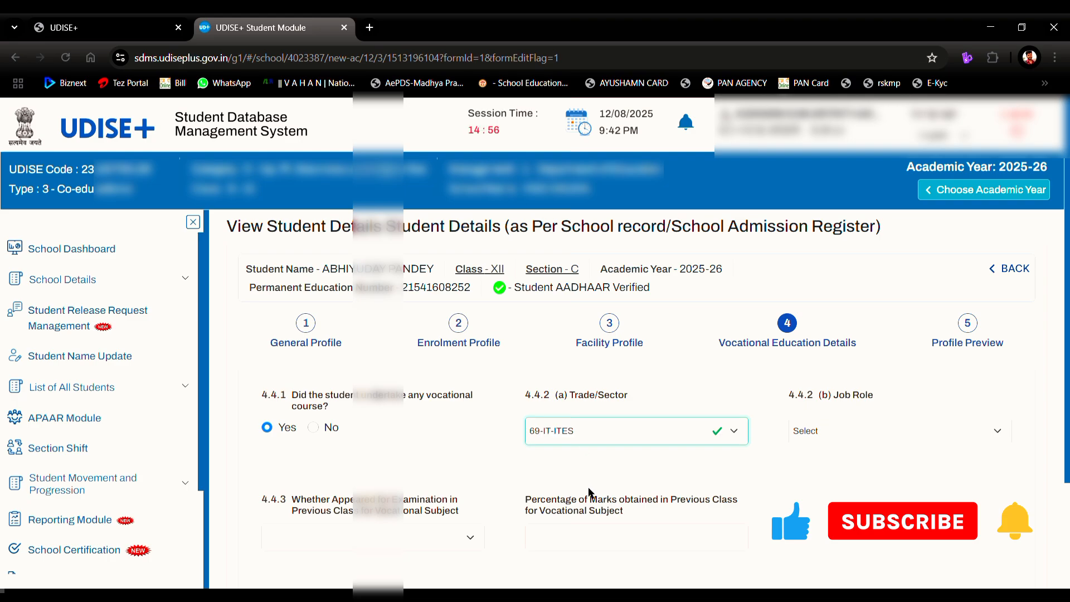
pyautogui.click(835, 422)
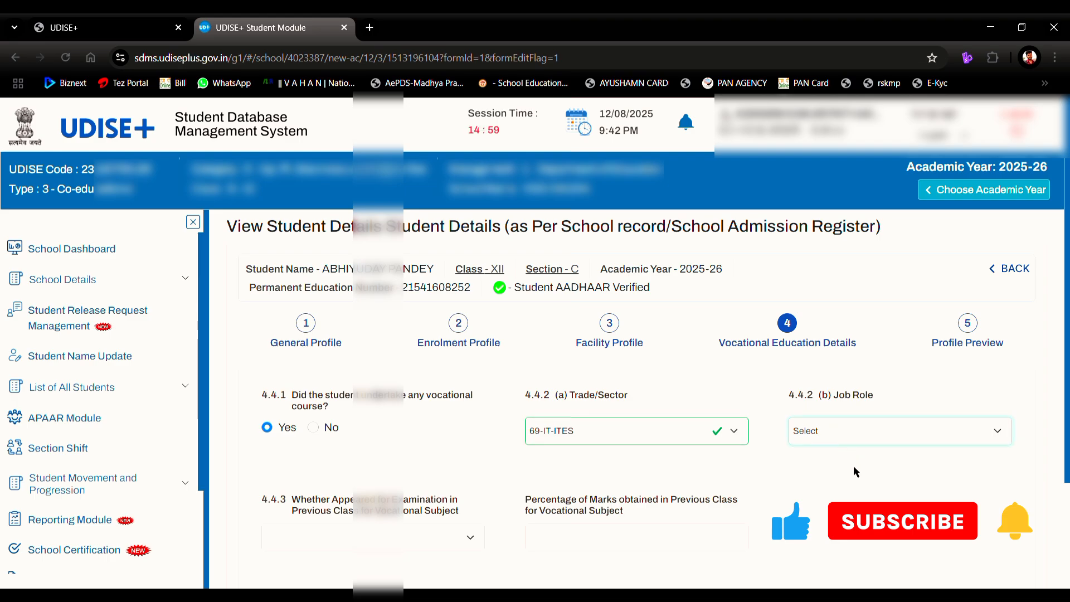
pyautogui.click(854, 467)
pyautogui.scroll(-1, 854, 468)
pyautogui.scroll(-1, 856, 471)
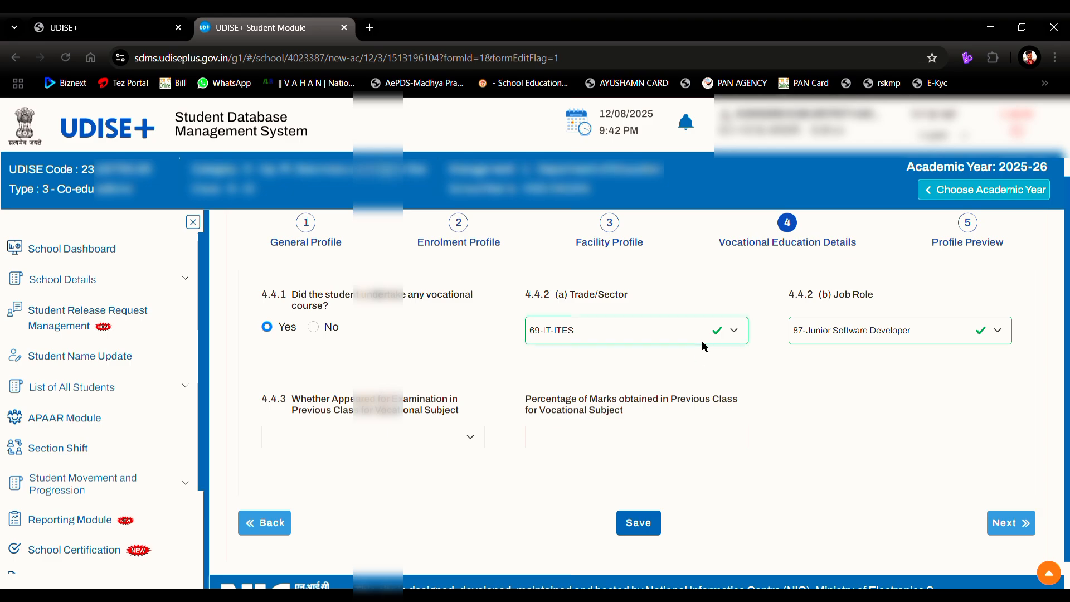
pyautogui.press('Up')
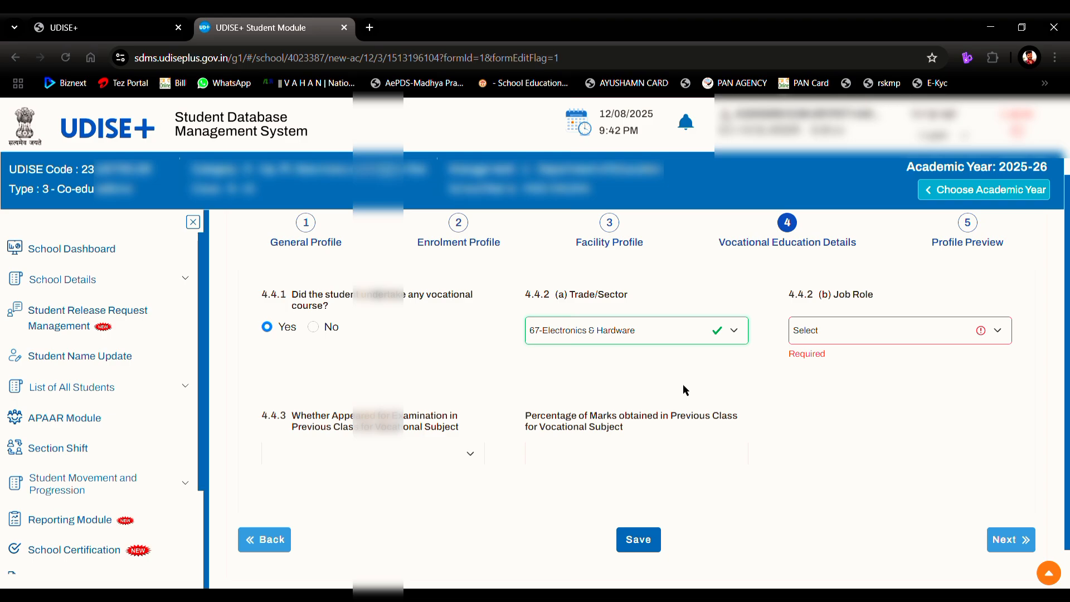
pyautogui.press('Down')
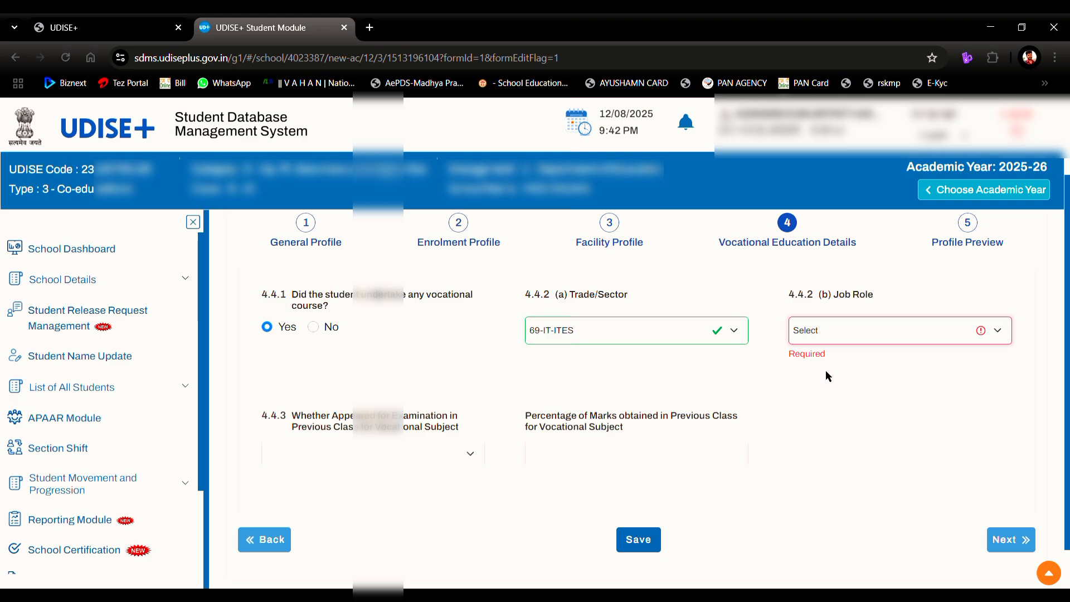
pyautogui.press('Down')
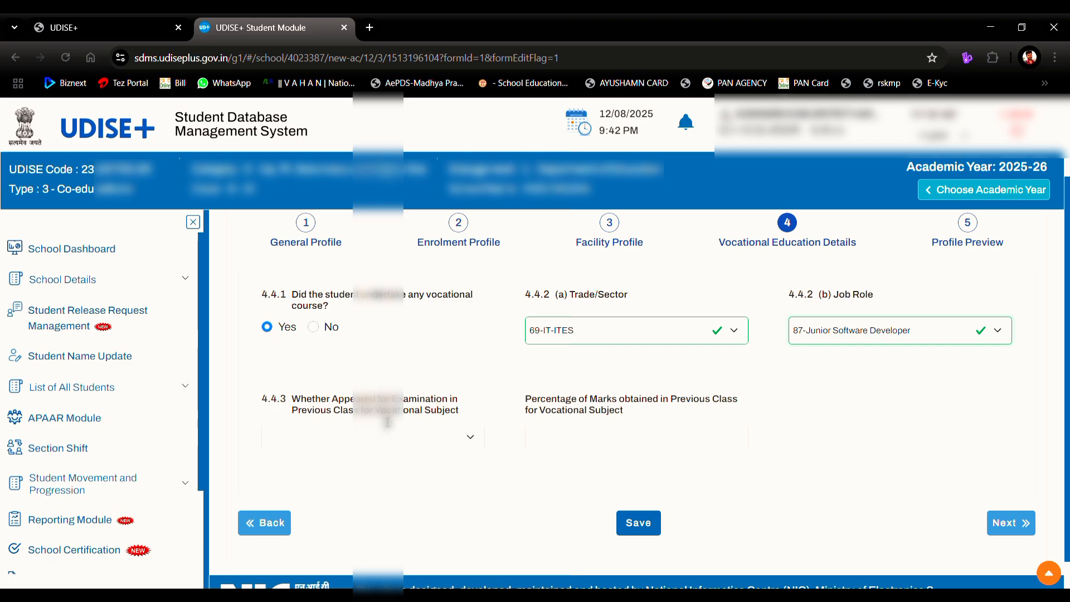
# Step: Set 4.4.3 to 1-Appeared and Passed with 75 percent marks and save the vocational details
pyautogui.click(419, 440)
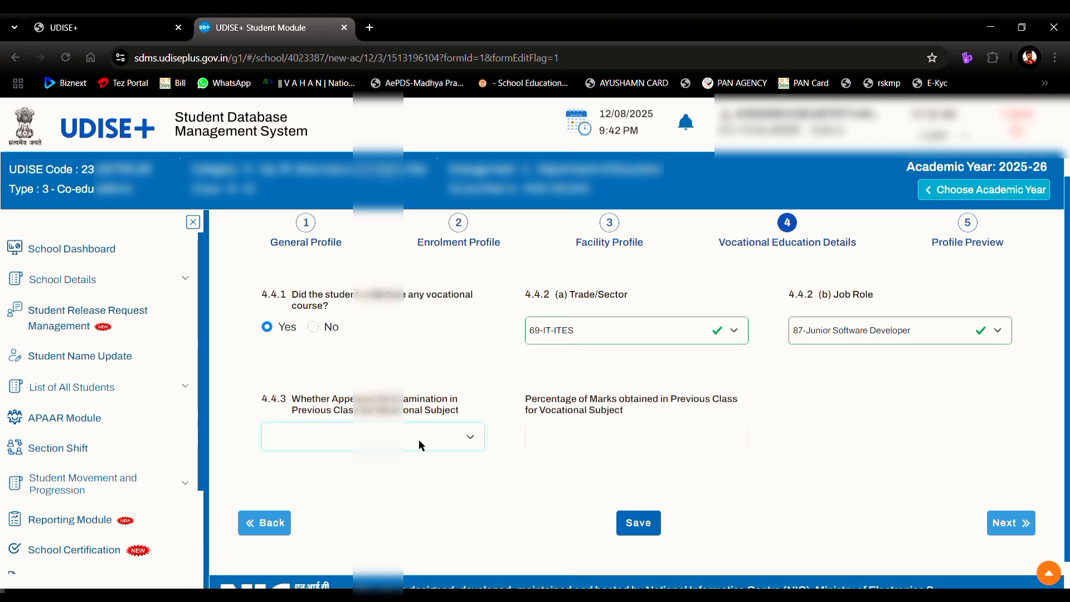
pyautogui.click(412, 477)
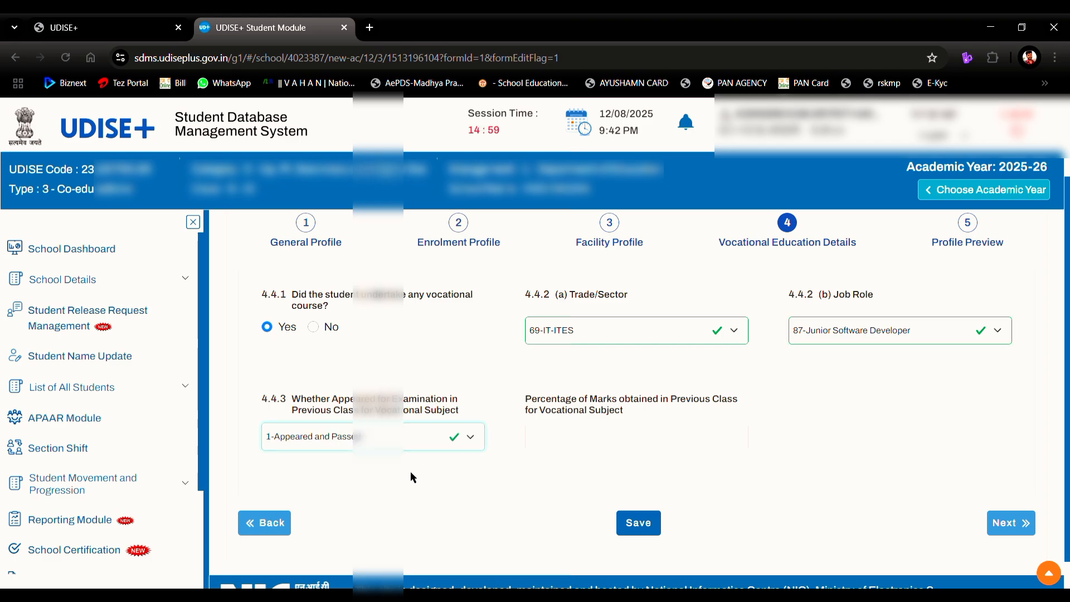
pyautogui.click(560, 446)
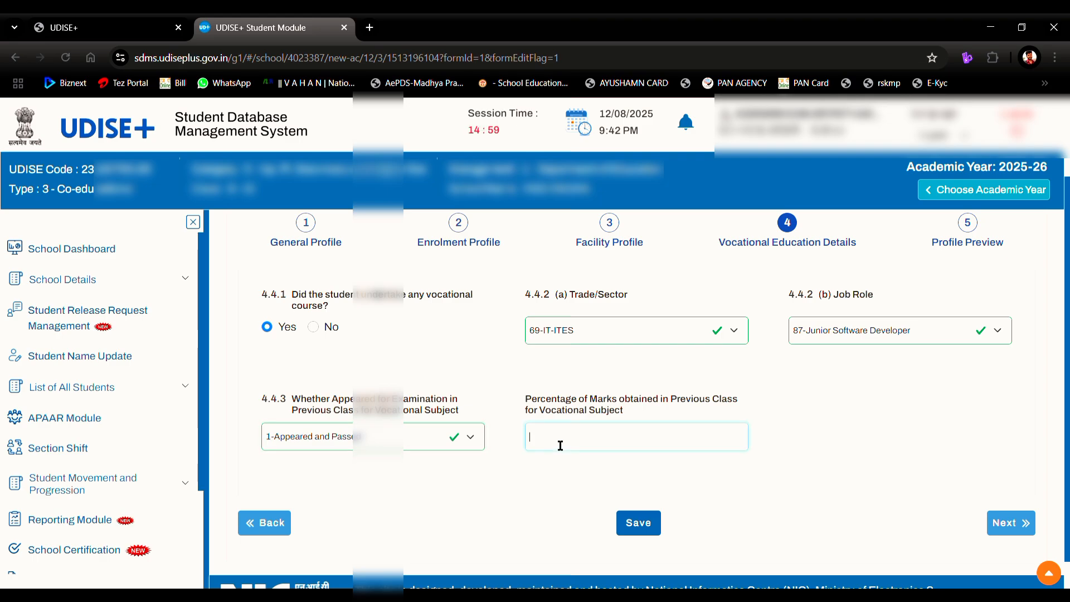
pyautogui.write('75')
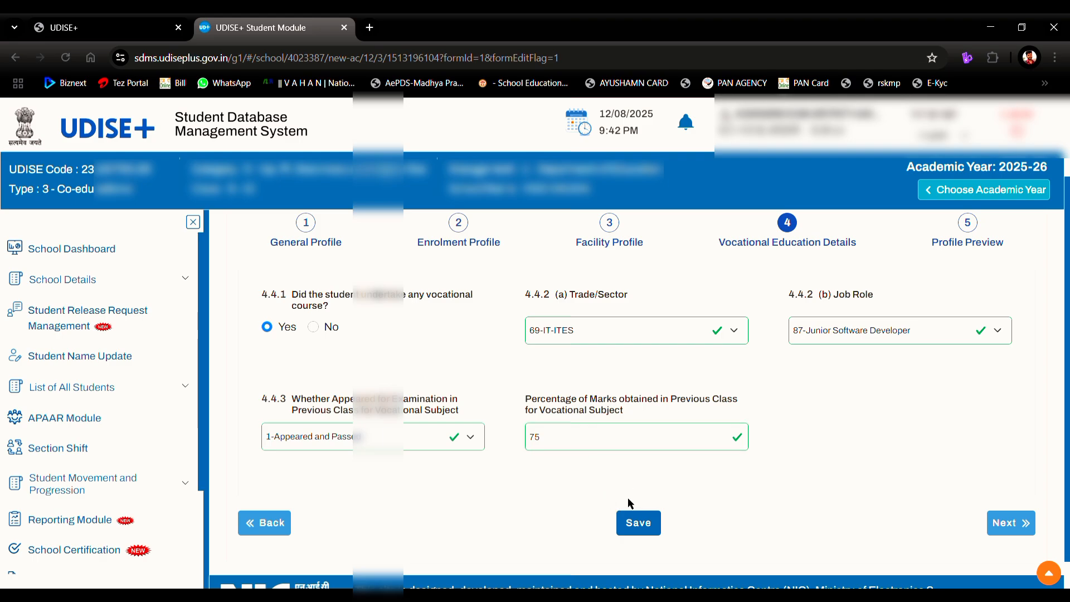
pyautogui.click(633, 522)
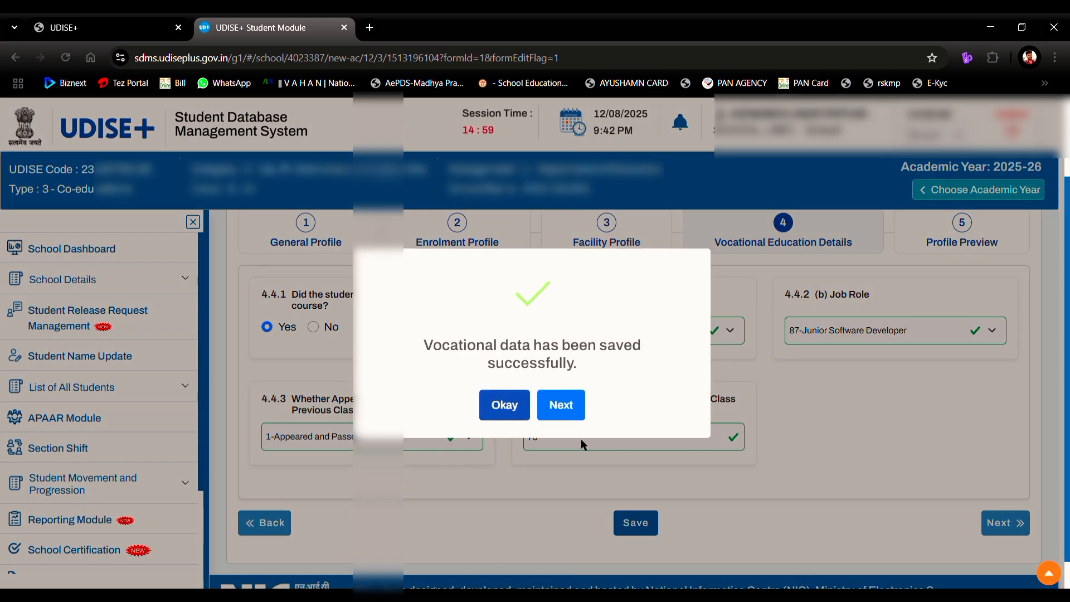
# Step: Review the Profile Preview, then apply Complete Data and confirm both completion messages
pyautogui.click(560, 410)
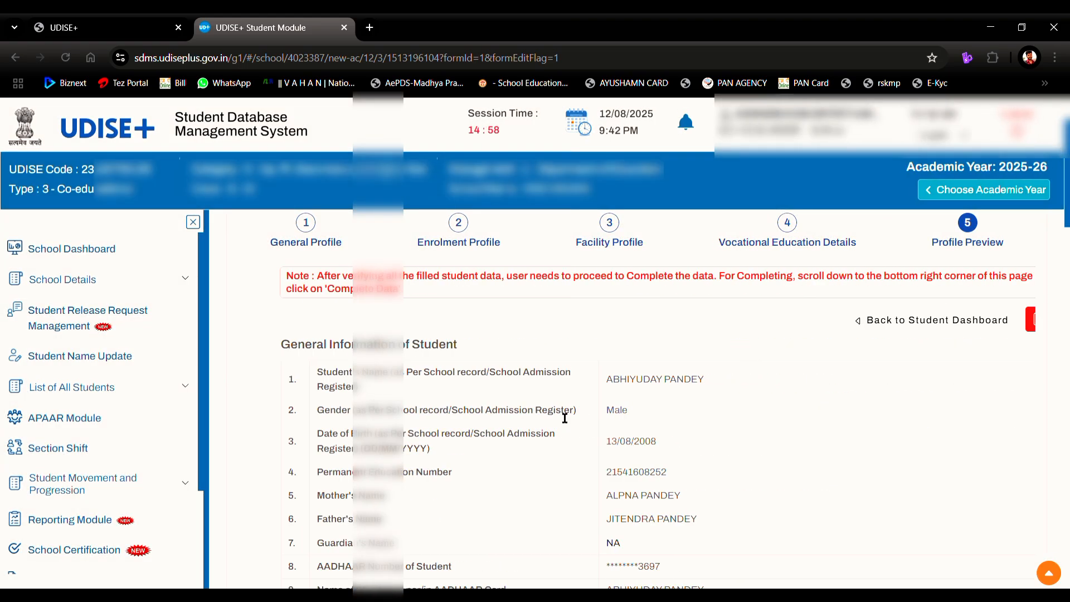
pyautogui.scroll(-20, 557, 412)
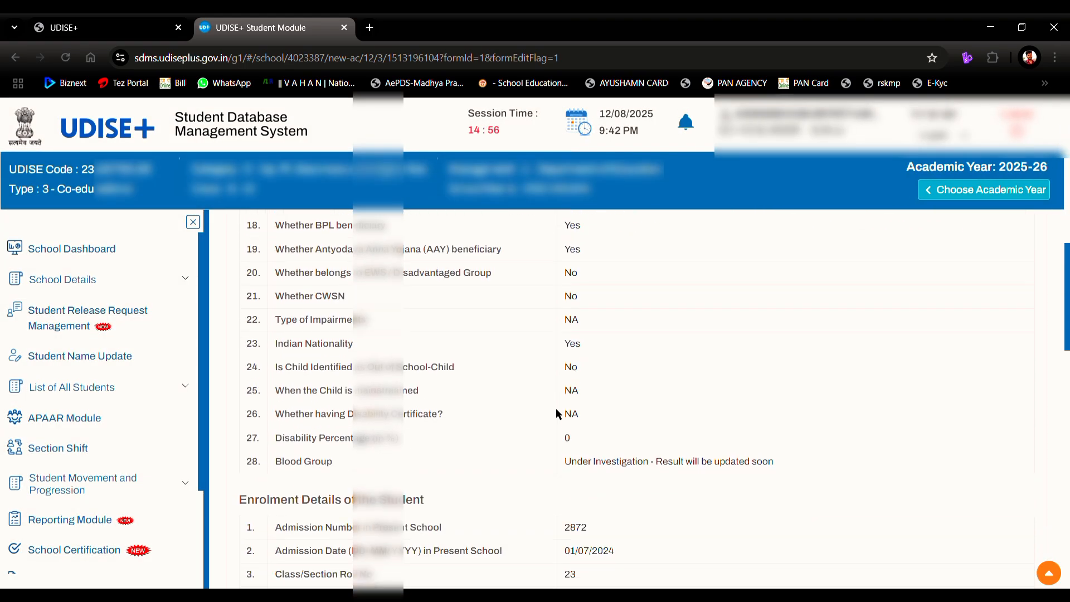
pyautogui.scroll(-10, 556, 408)
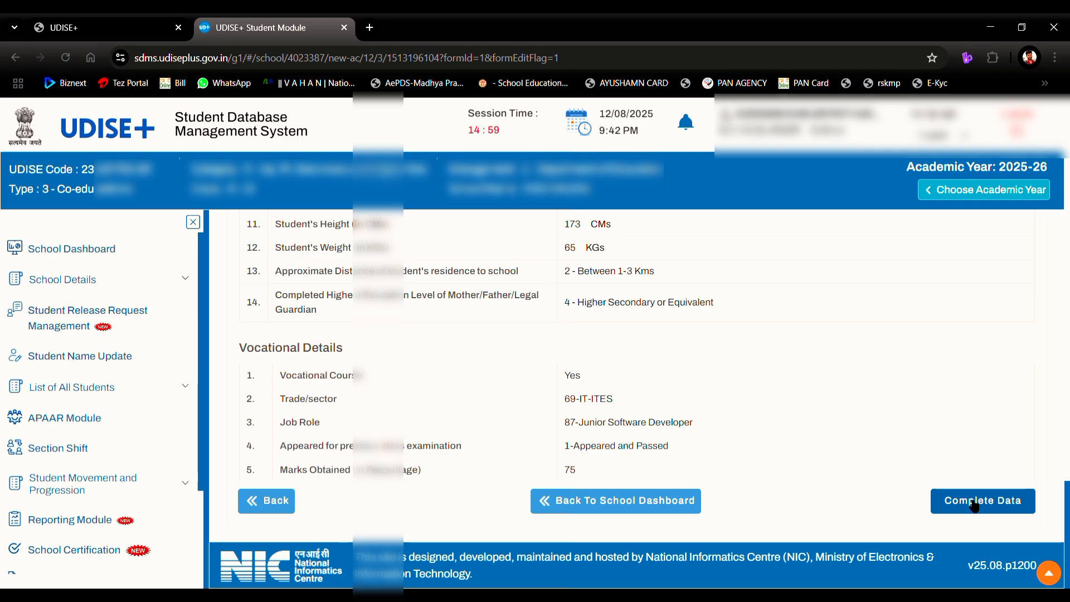
pyautogui.click(974, 504)
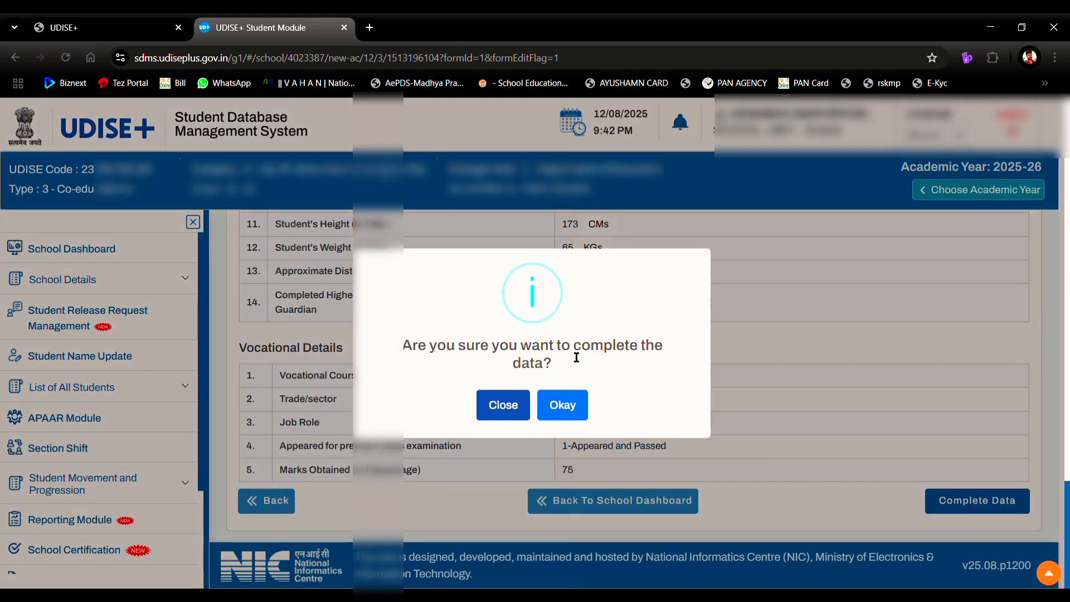
pyautogui.click(554, 417)
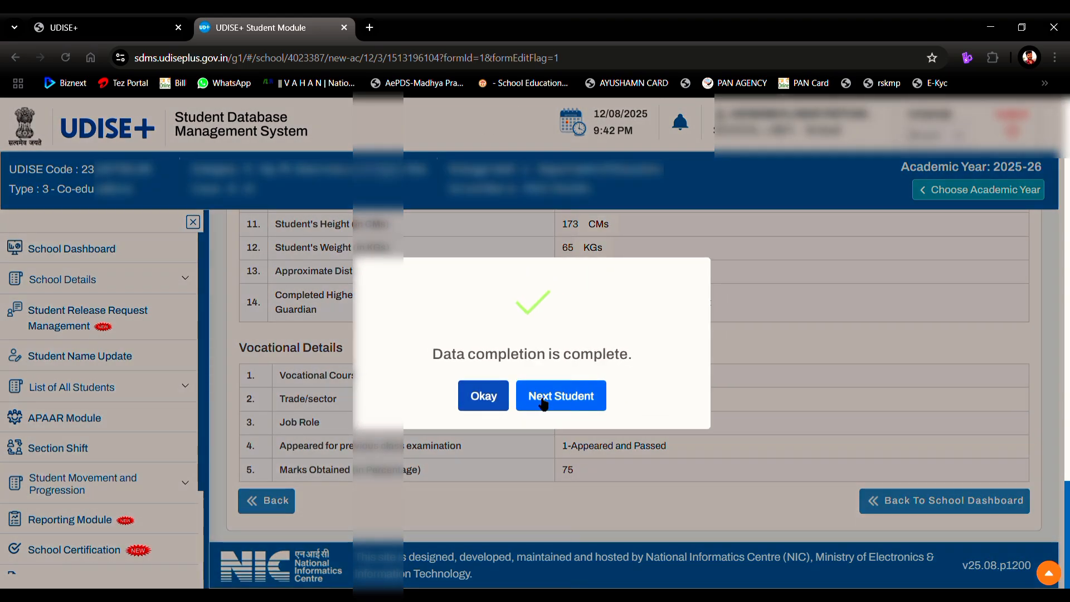
pyautogui.click(499, 402)
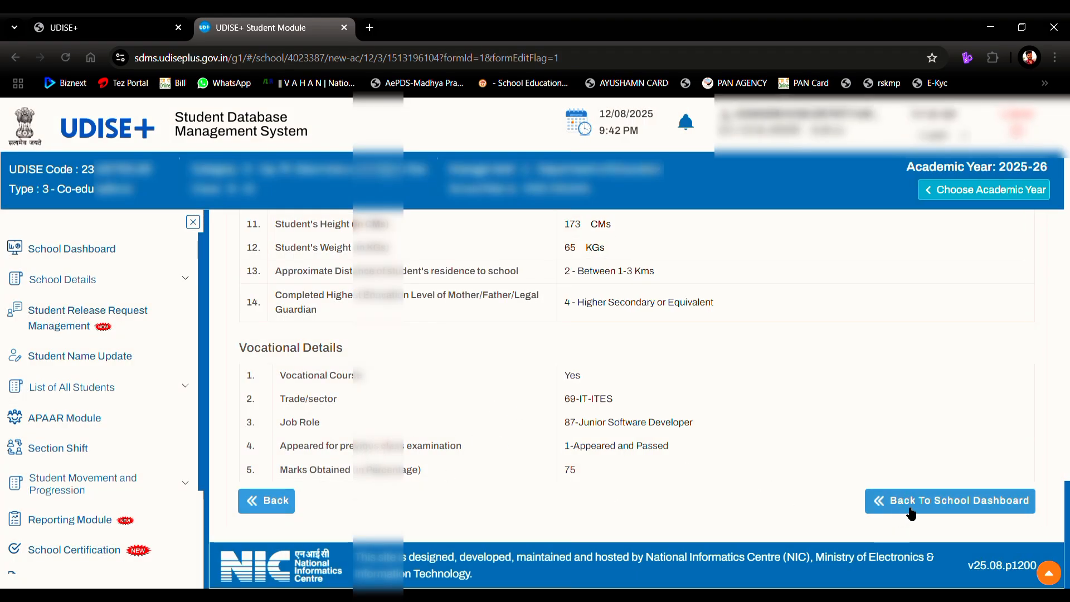
# Step: Return to the School Dashboard and open the Class XII Section C student list
pyautogui.click(909, 509)
pyautogui.scroll(-1, 911, 513)
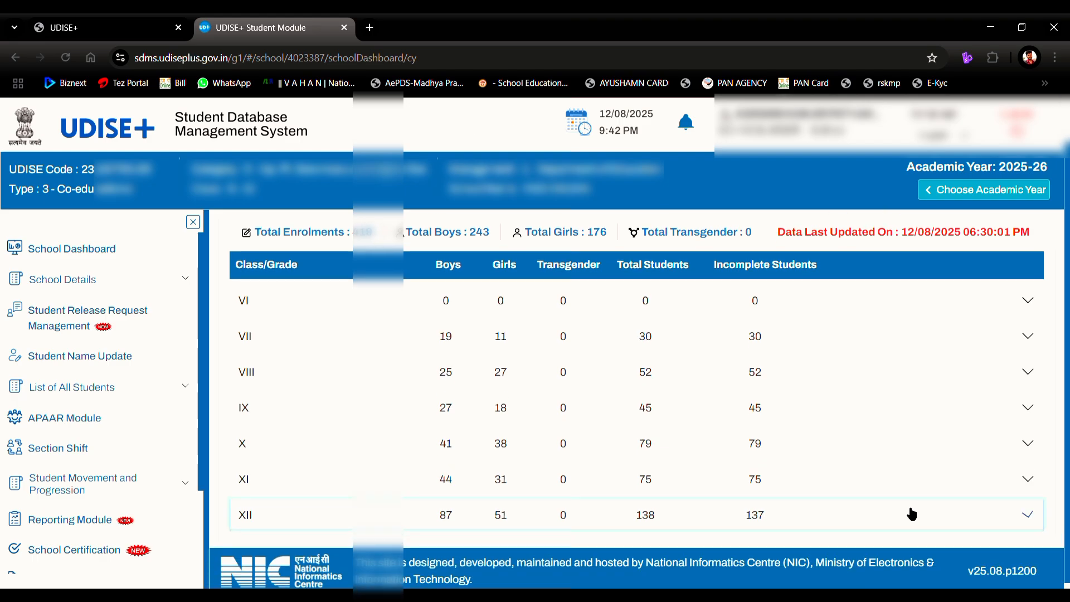
pyautogui.click(912, 513)
pyautogui.scroll(-3, 909, 511)
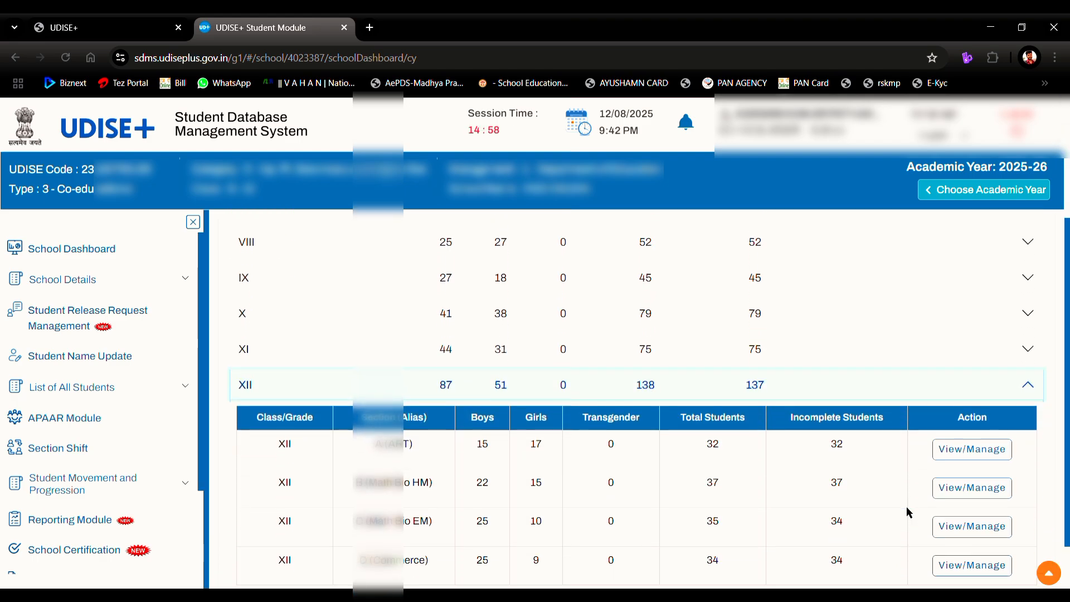
pyautogui.click(948, 534)
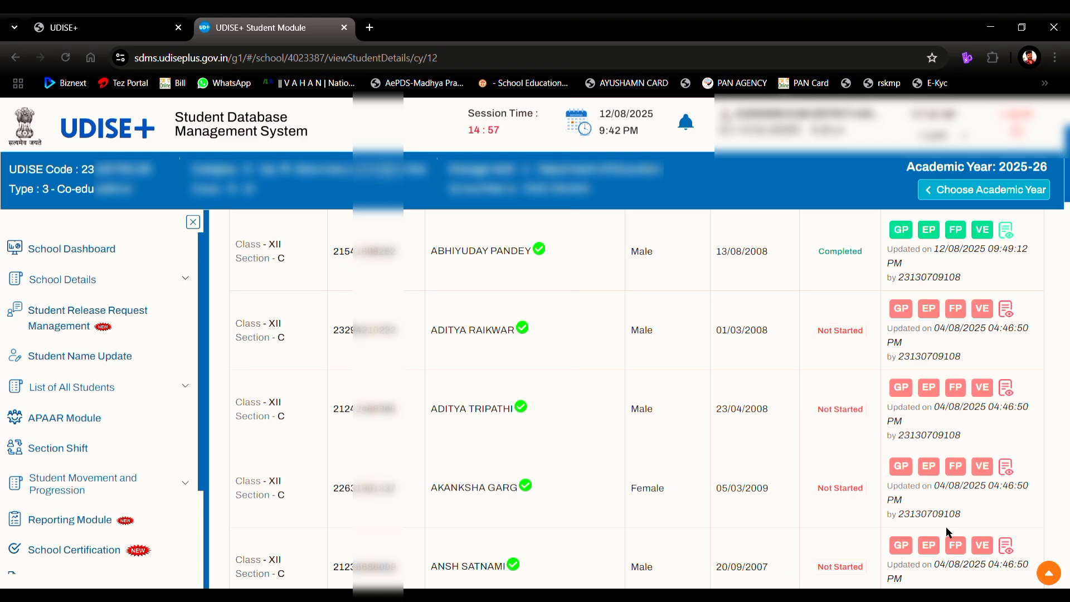
pyautogui.scroll(1, 952, 534)
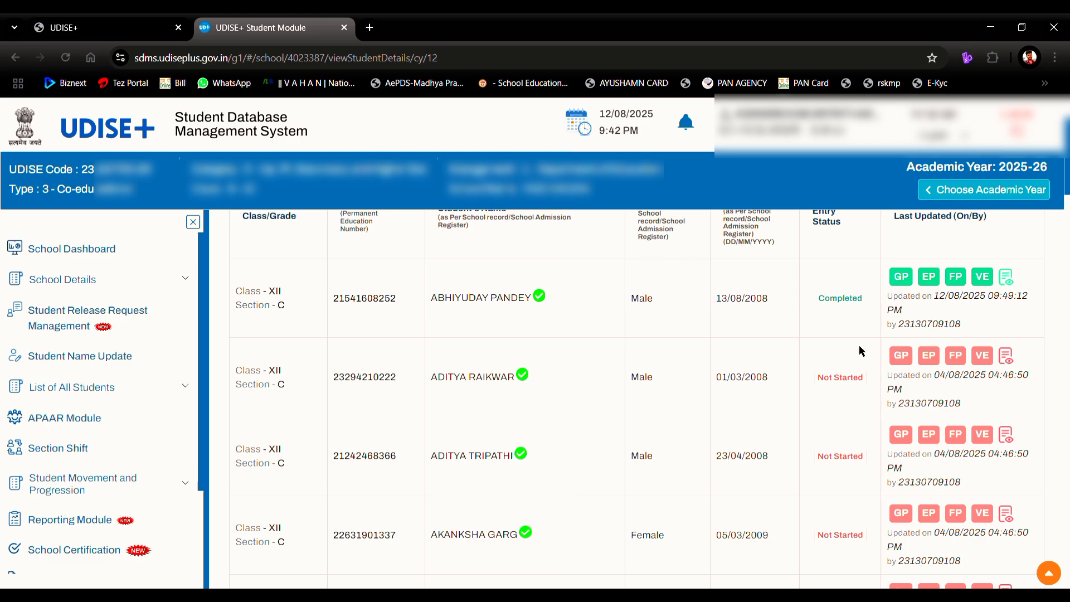
pyautogui.scroll(2, 845, 336)
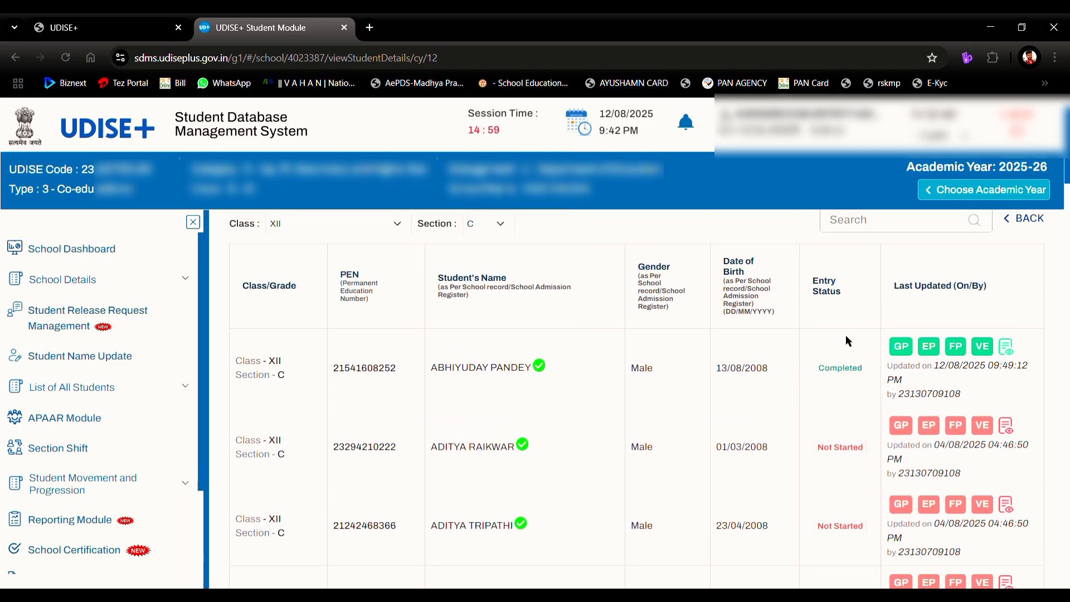